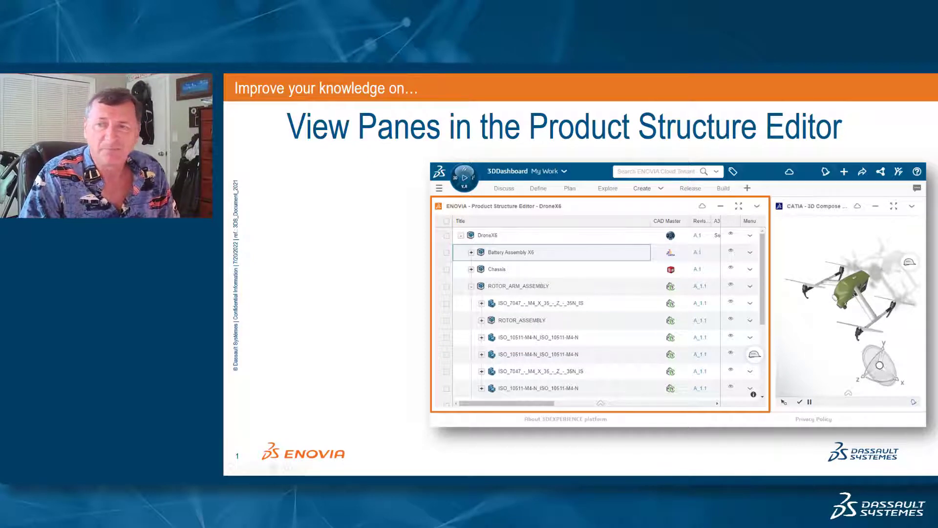
Advance the deck two slides to slide 3, 'Left View Pane'
key("Right")
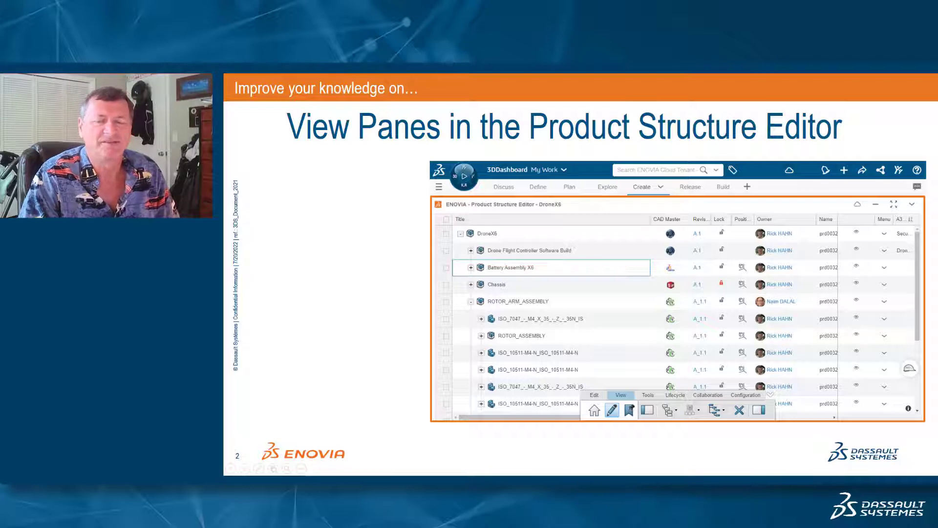
key("Right")
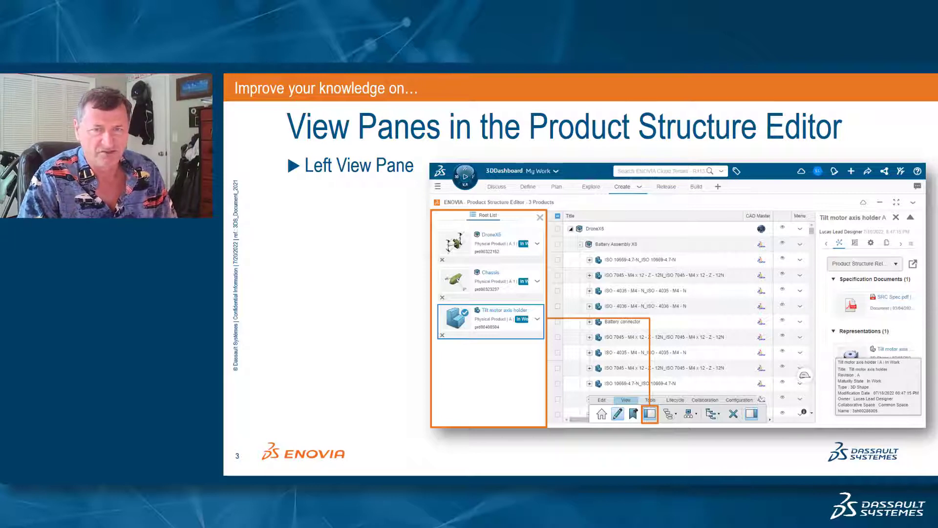
Advance past the Right View Pane and Relations toolbar slides to the annotated editor slide 6
key("Right")
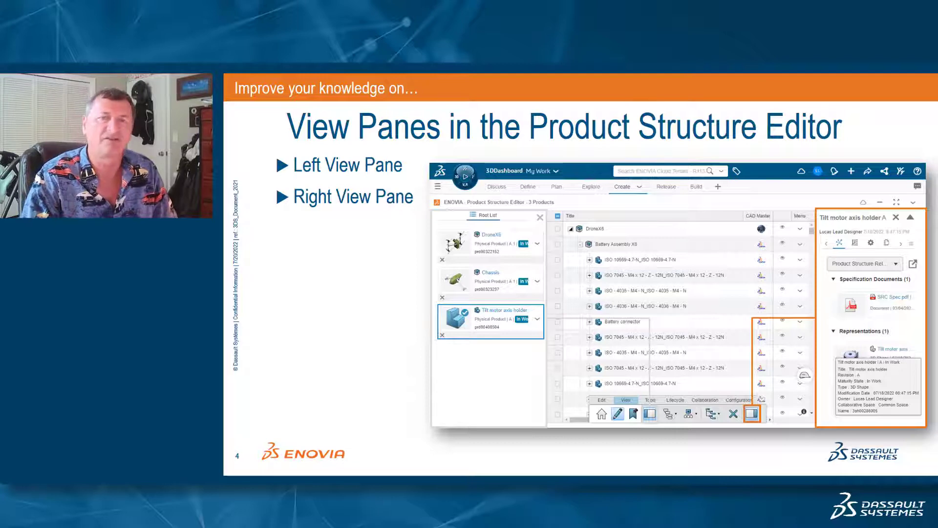
key("Right")
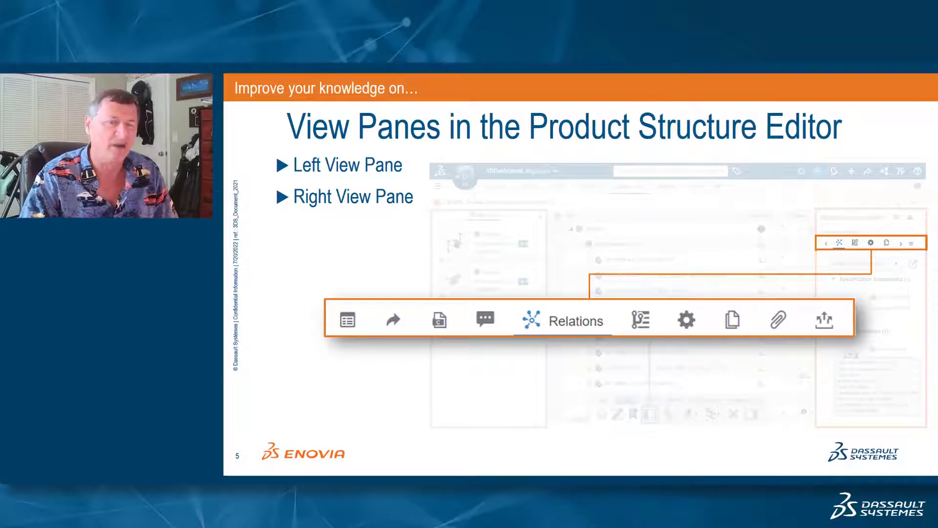
key("Right")
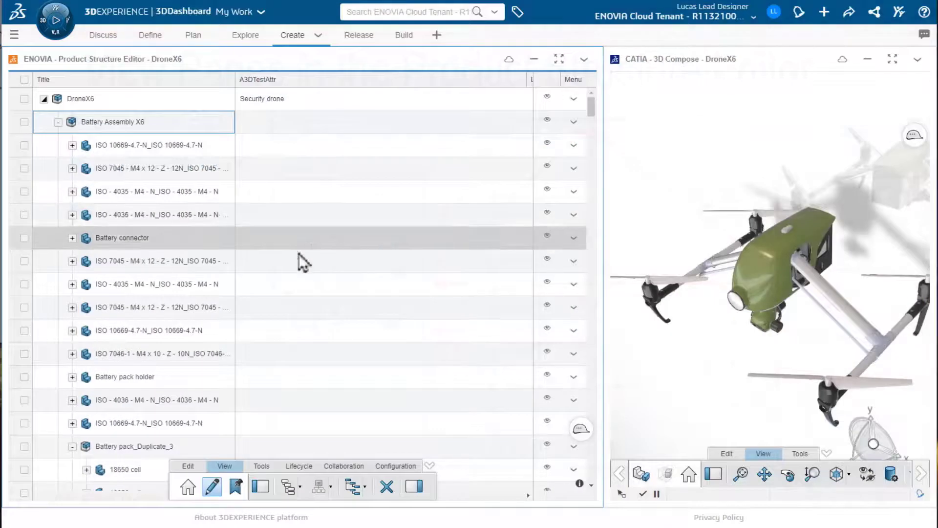
Show the Root List, focus the 3D view on the rotor arm, and add ROTOR_ARM_ASSEMBLY as a second root
left_click(261, 486)
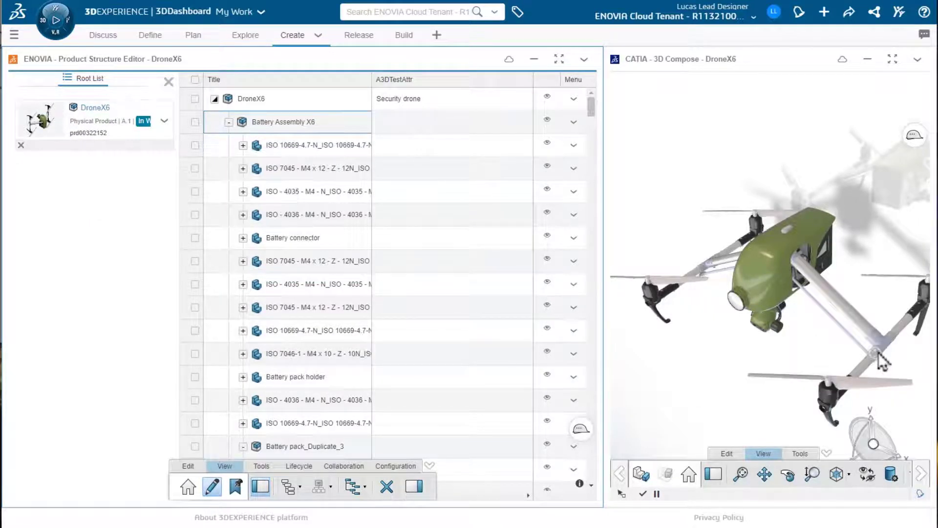
left_click(903, 326)
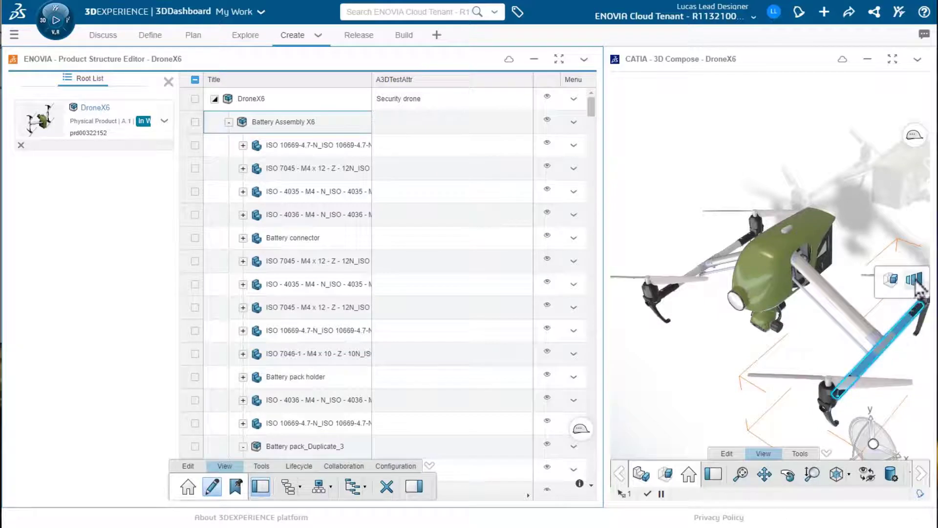
left_click(912, 281)
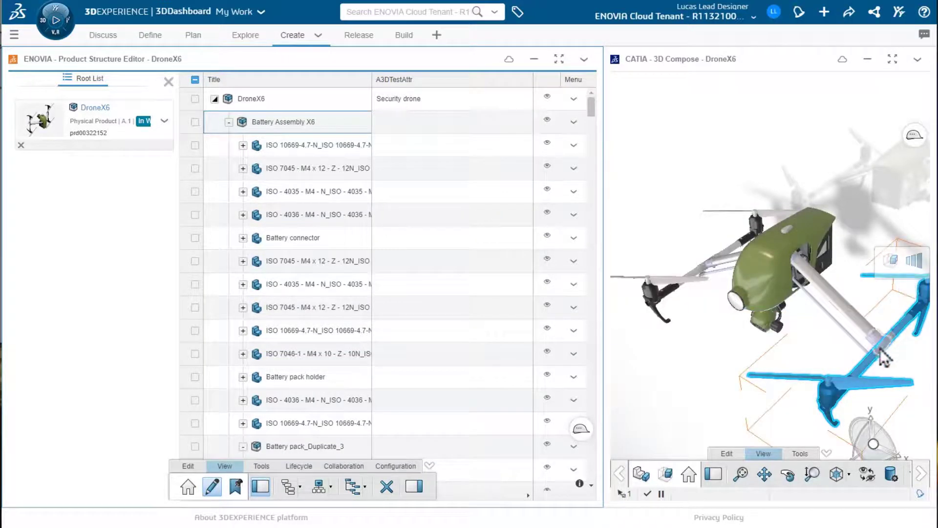
left_click(875, 366)
right_click(869, 359)
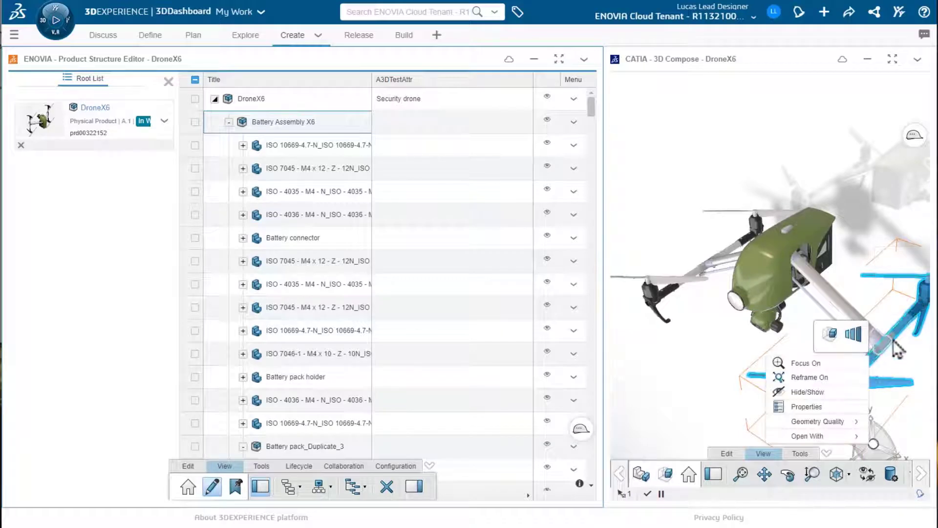
left_click(823, 363)
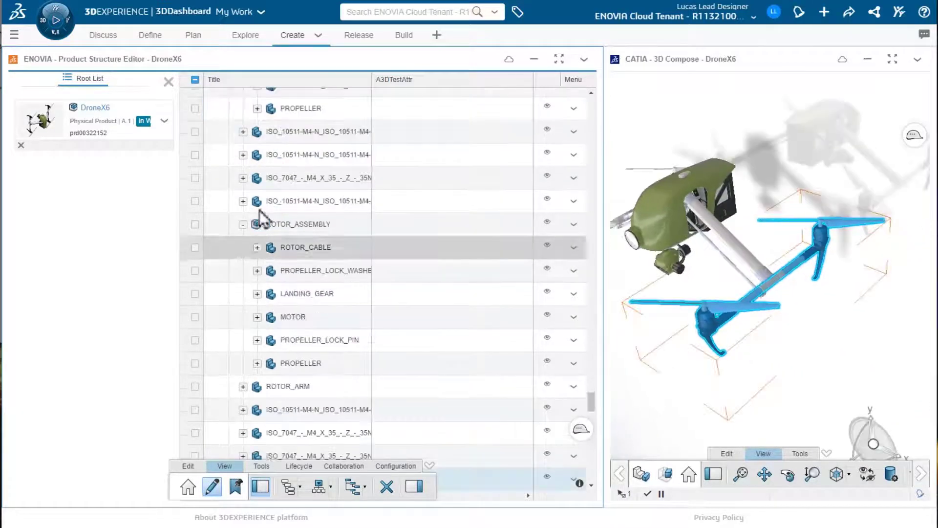
left_click_drag(336, 182, 76, 244)
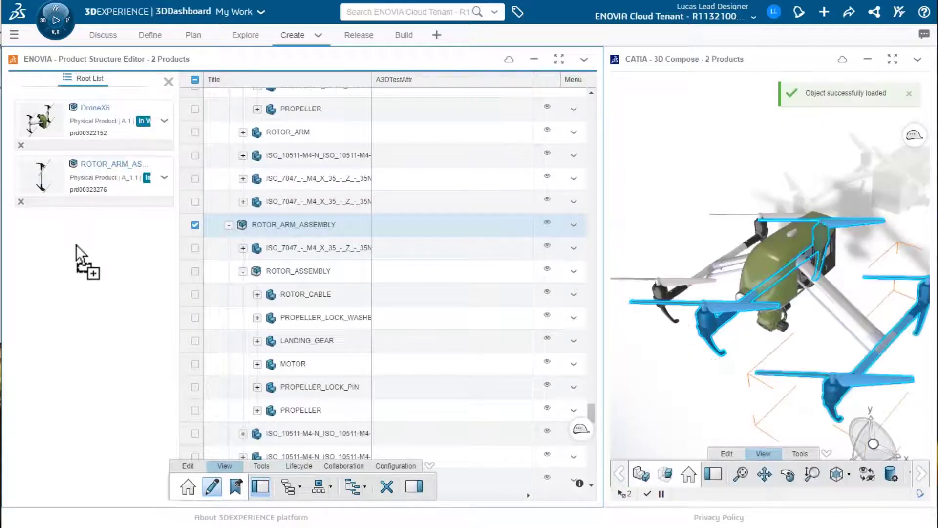
Rerun the recent 'gearbox' search and add GEARBOX(Default) as a third root product
left_click(356, 14)
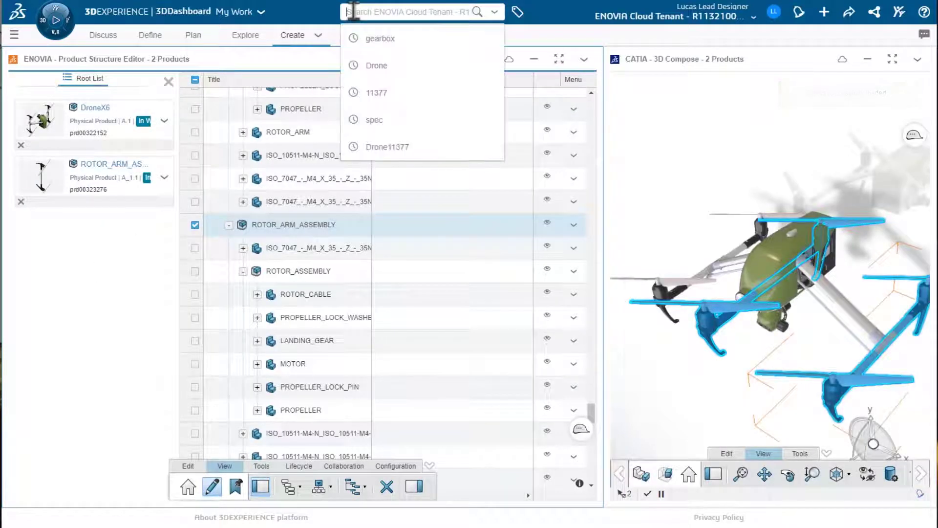
left_click(381, 38)
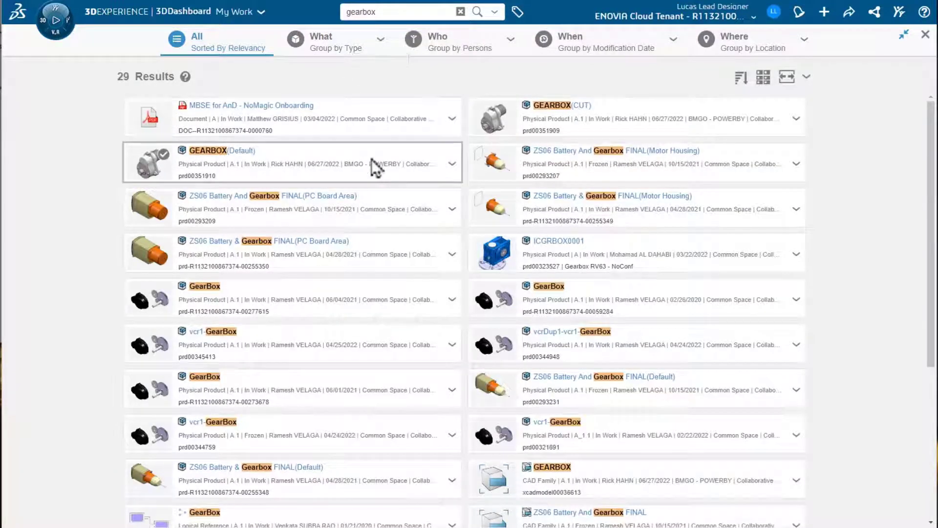
left_click_drag(372, 160, 98, 280)
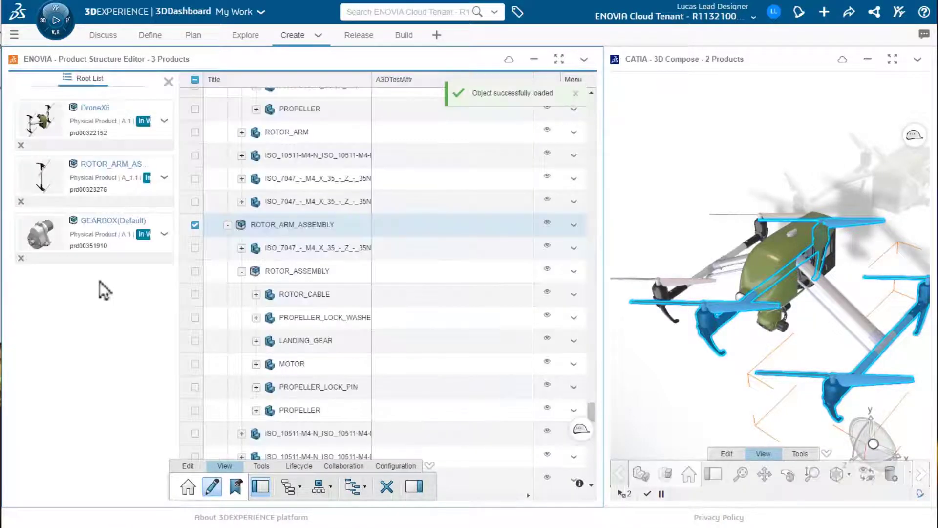
Fit the view, then hide ROTOR_ARM_ASSEMBLY and DroneX6 so only the gearbox remains visible
left_click(741, 473)
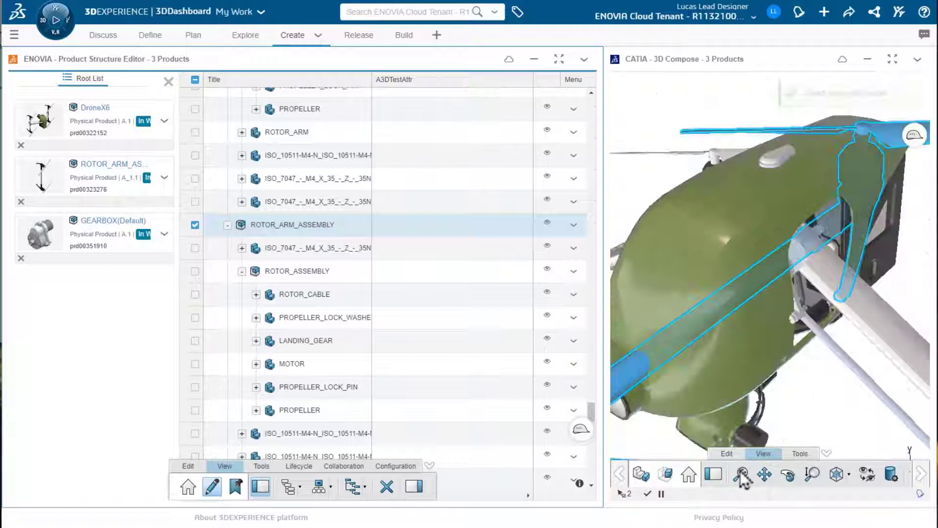
left_click(163, 185)
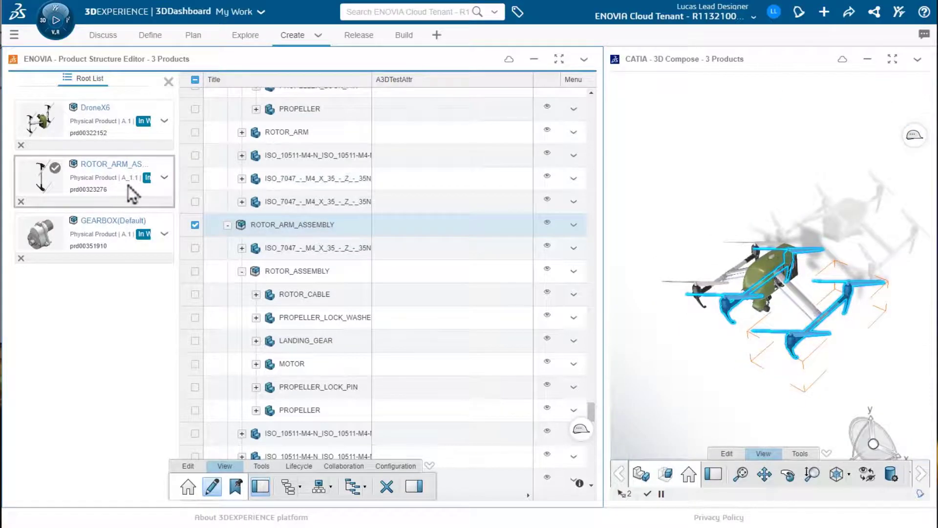
left_click(547, 478)
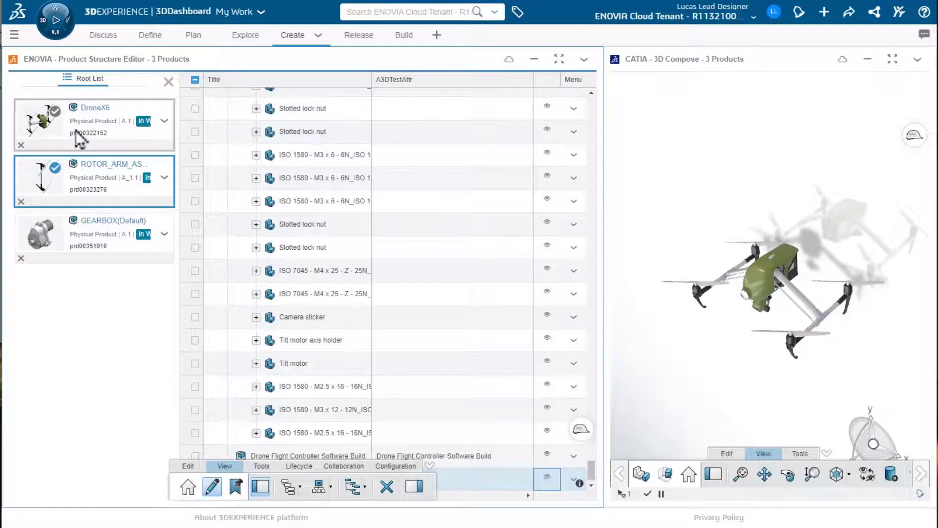
left_click(75, 128)
left_click(547, 97)
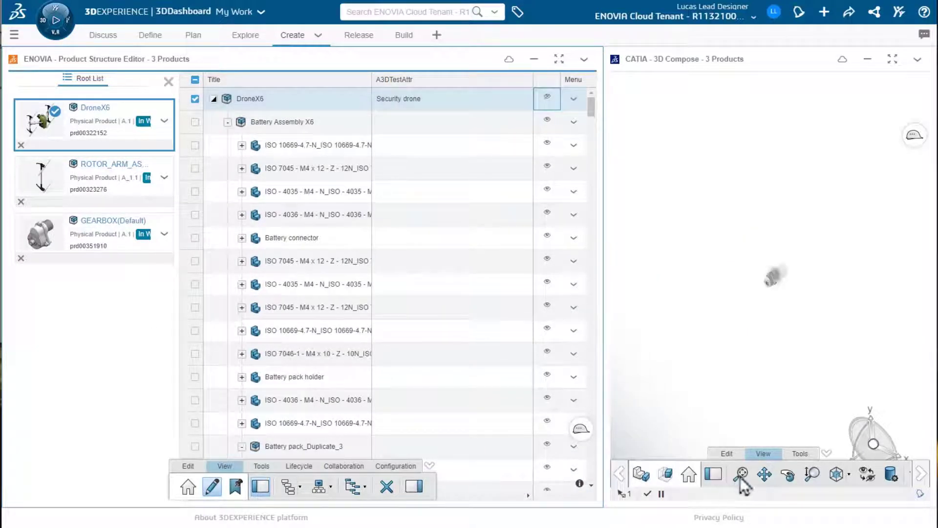
Zoom and rotate the gearbox, then open ROTOR_ARM_ASSEMBLY in Engineering Release
scroll(781, 321, "up", 10)
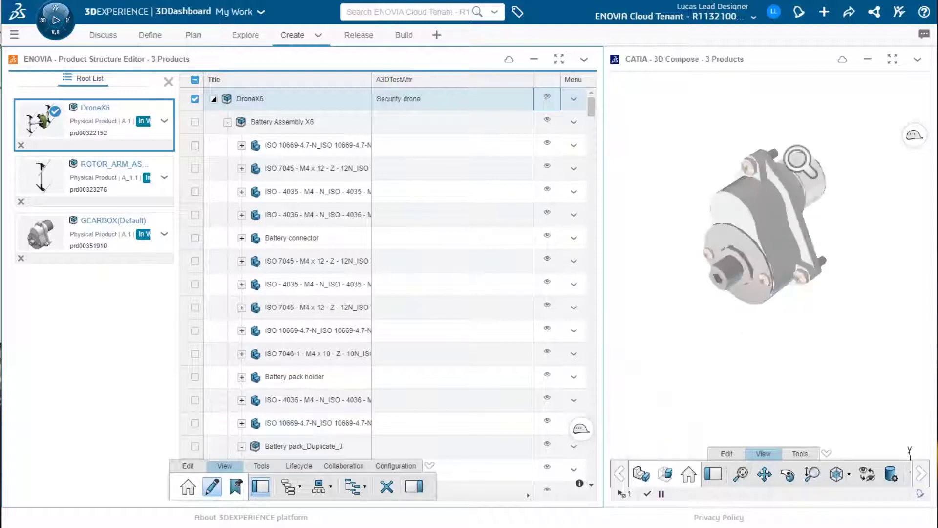
left_click_drag(784, 161, 811, 259)
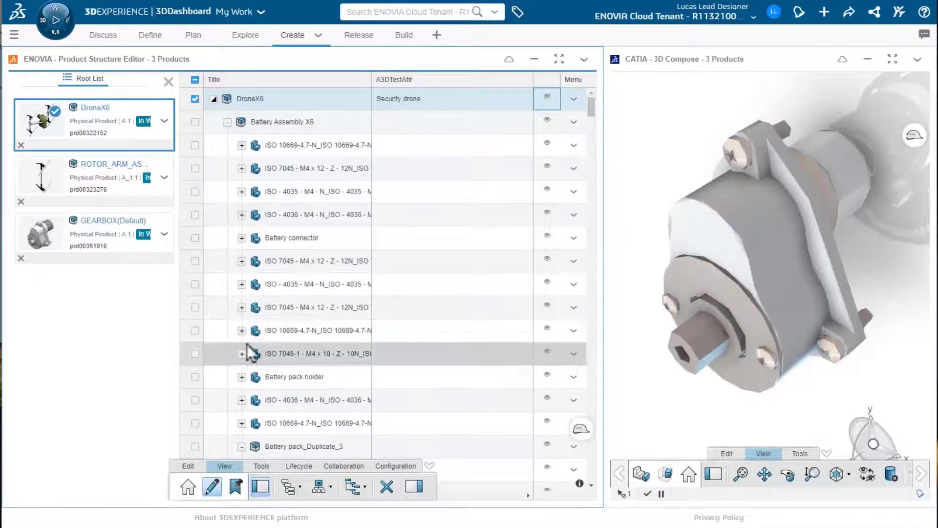
left_click_drag(97, 192, 348, 86)
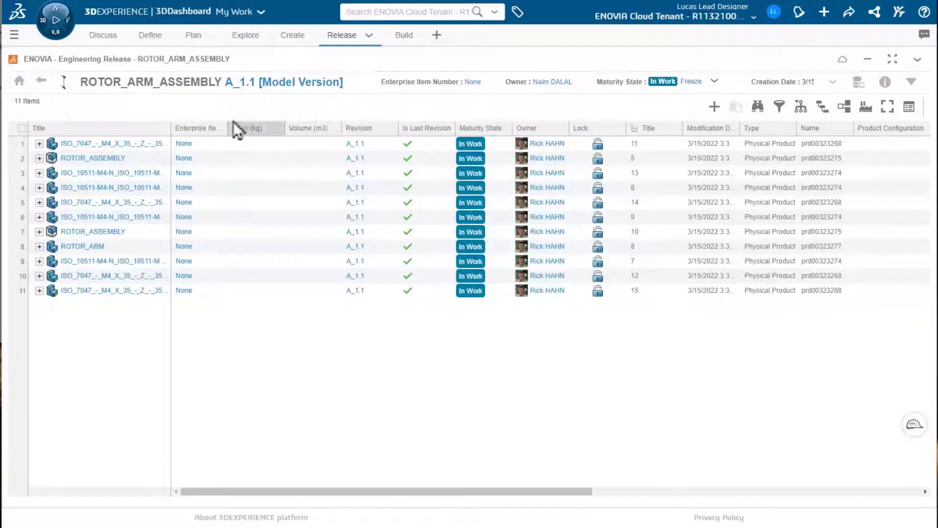
Back in the structure editor, remove GEARBOX and ROTOR_ARM_ASSEMBLY from the root list, leaving DroneX6
left_click(287, 44)
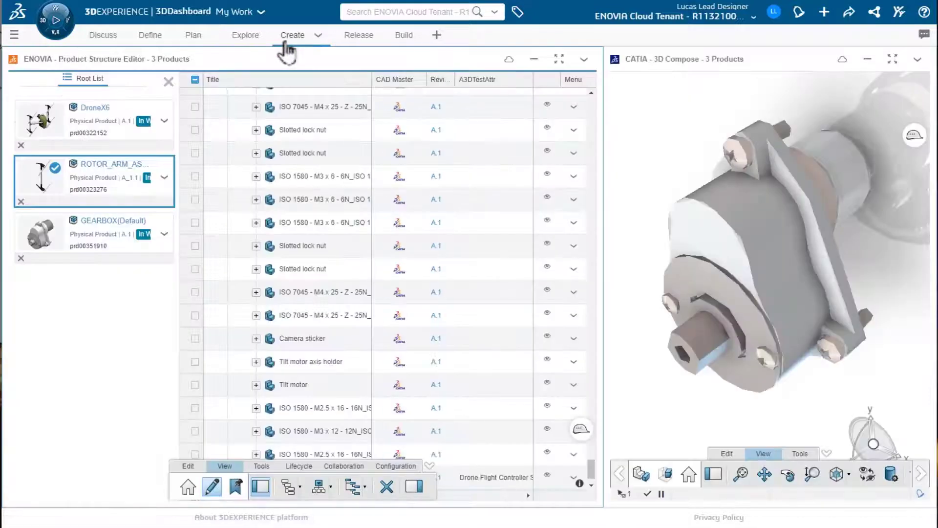
left_click(125, 123)
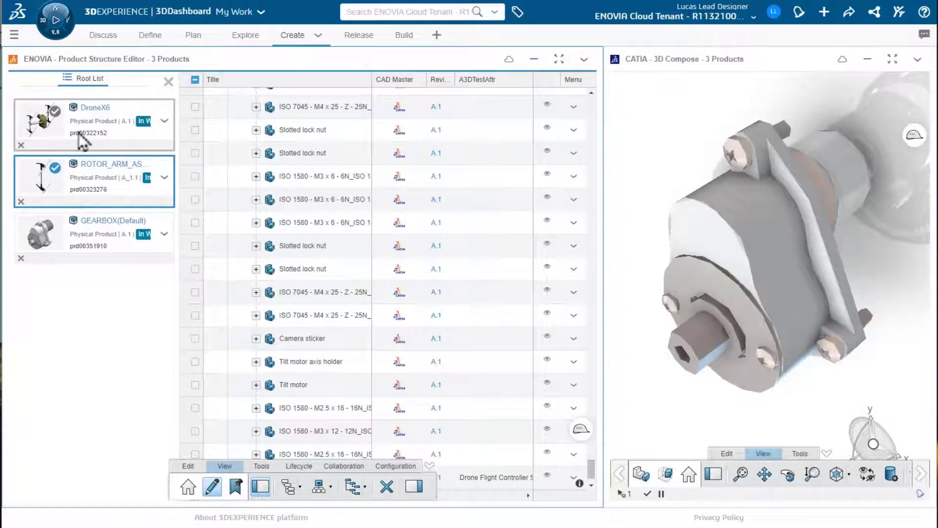
left_click(548, 107)
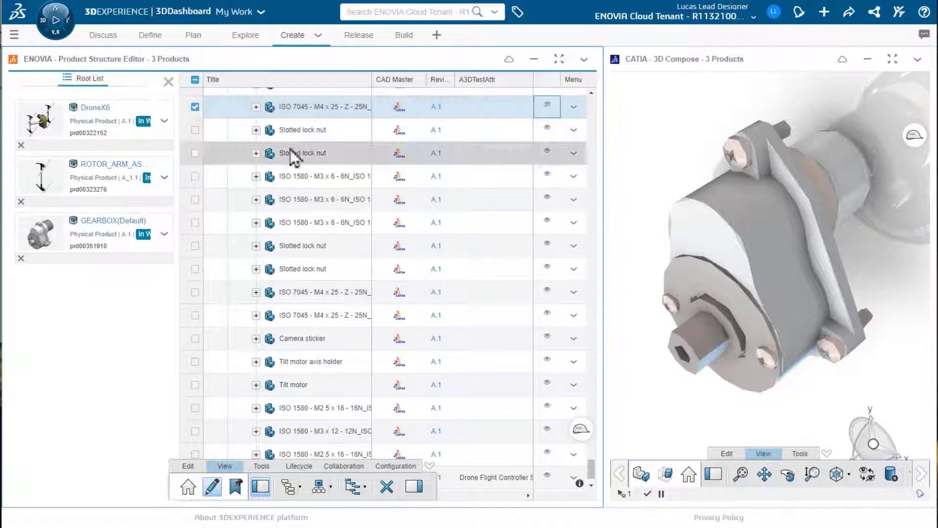
left_click(21, 202)
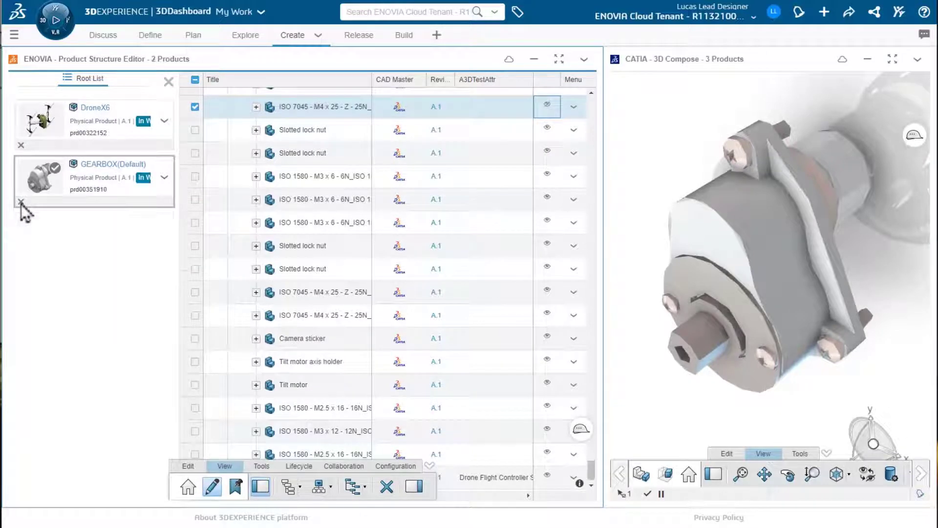
left_click(22, 202)
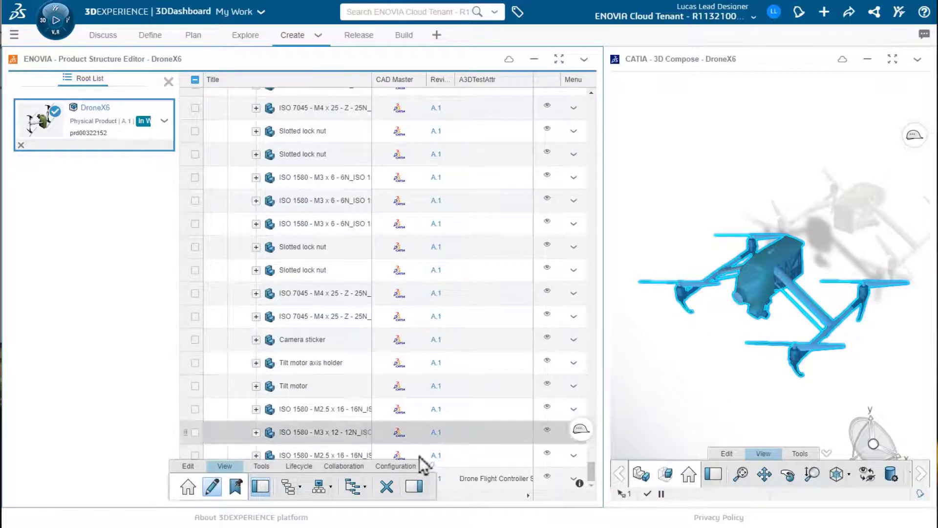
Review DroneX6's Properties, Sharing and Change information, then go to its Comments
left_click(415, 486)
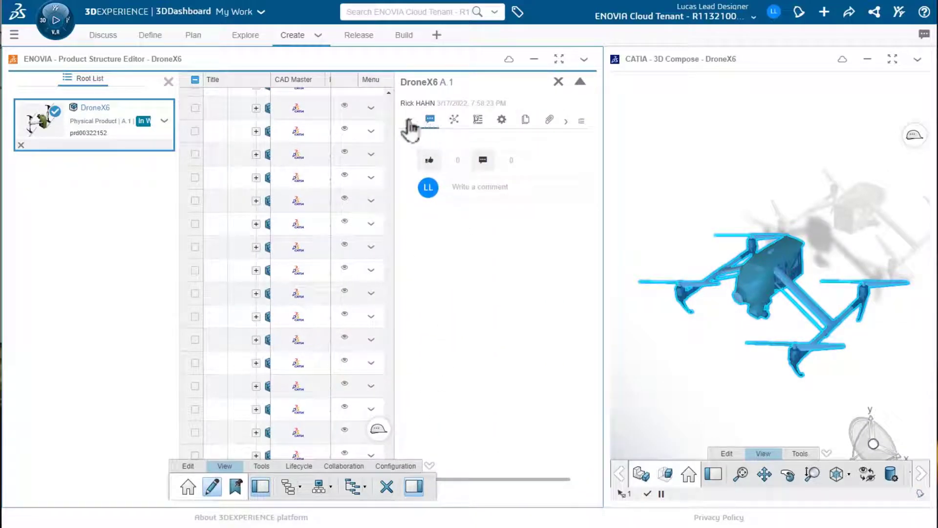
left_click(410, 123)
left_click(429, 121)
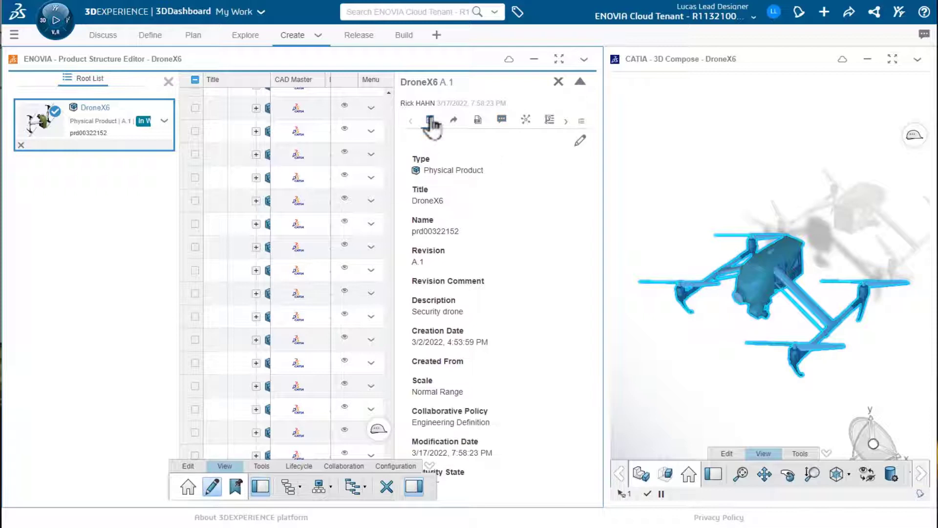
left_click(454, 121)
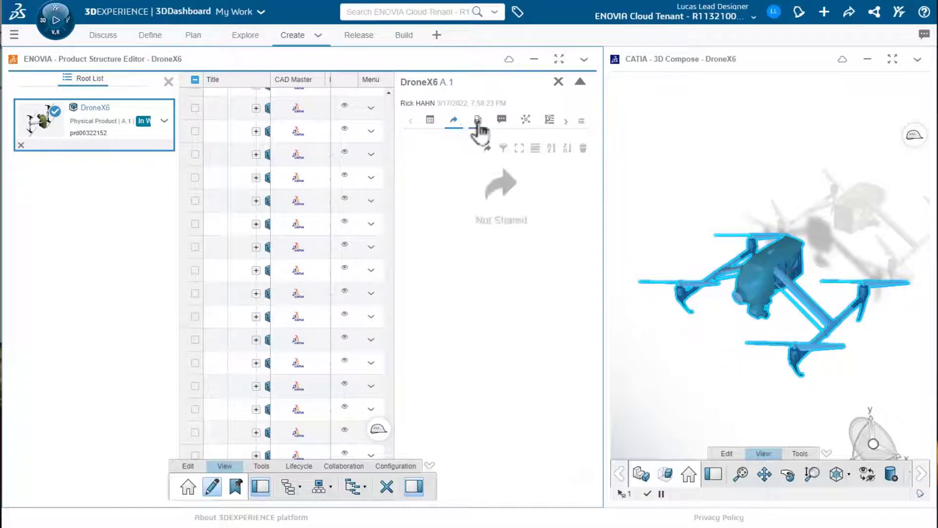
left_click(479, 123)
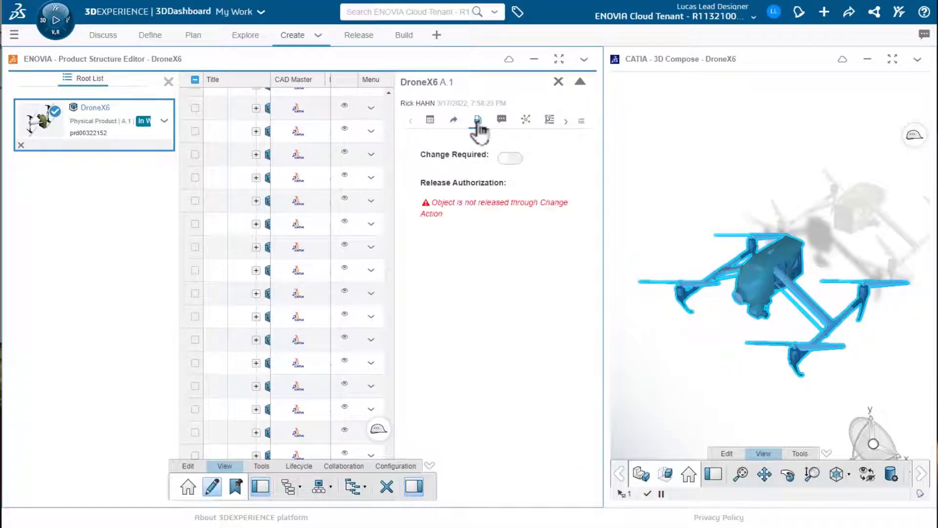
left_click(501, 120)
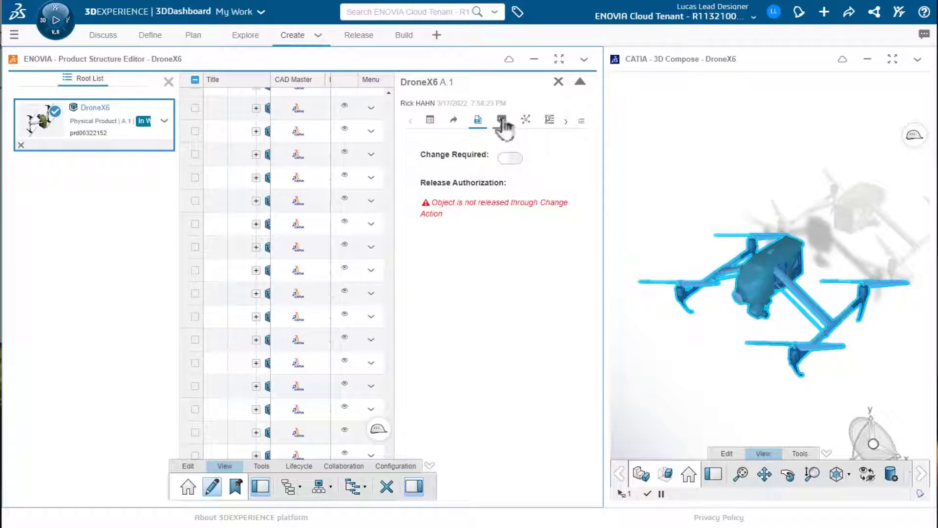
Post a comment mentioning a colleague: 'we need to look at a redesign for this'
left_click(471, 185)
type("@")
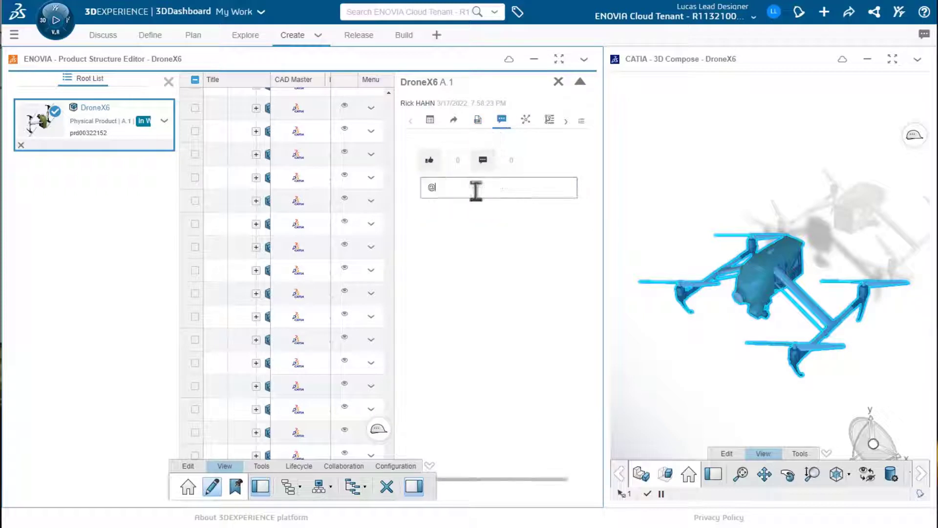
type("bill")
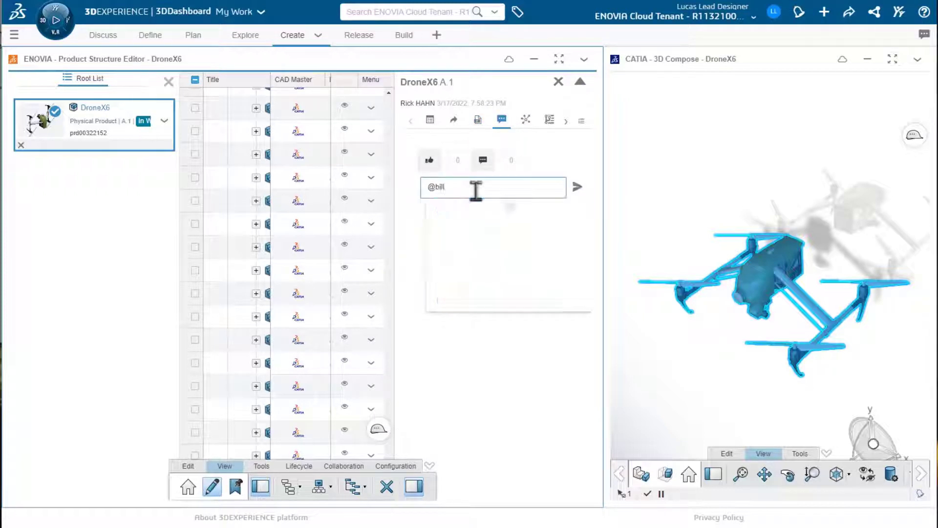
left_click(480, 215)
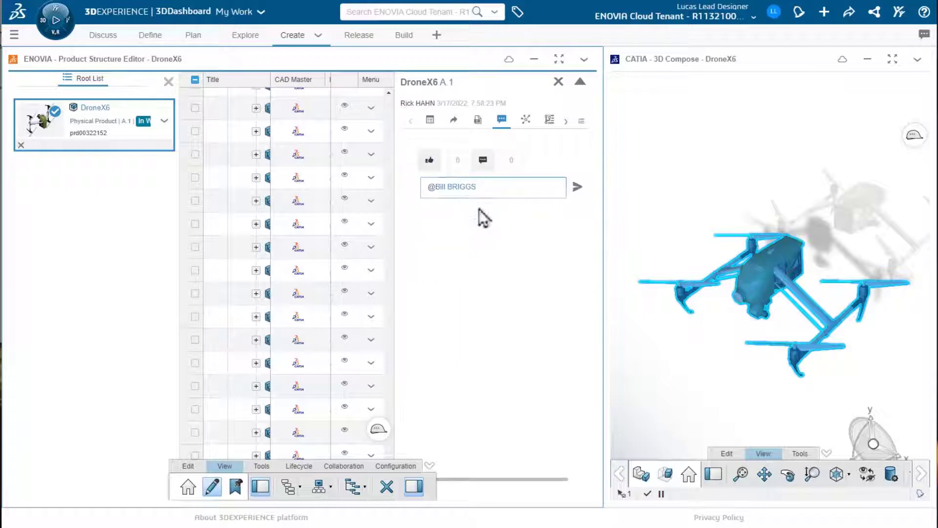
type("we need to look at a")
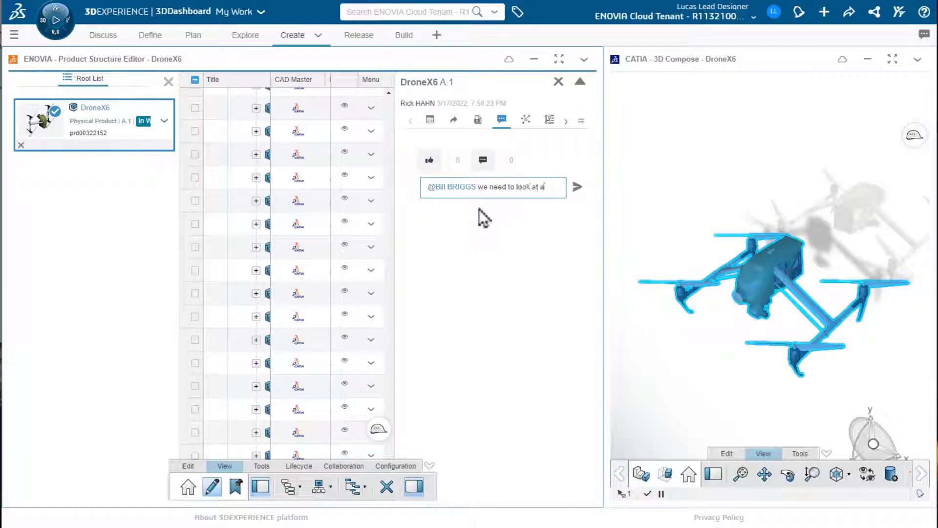
type(" redesign for th")
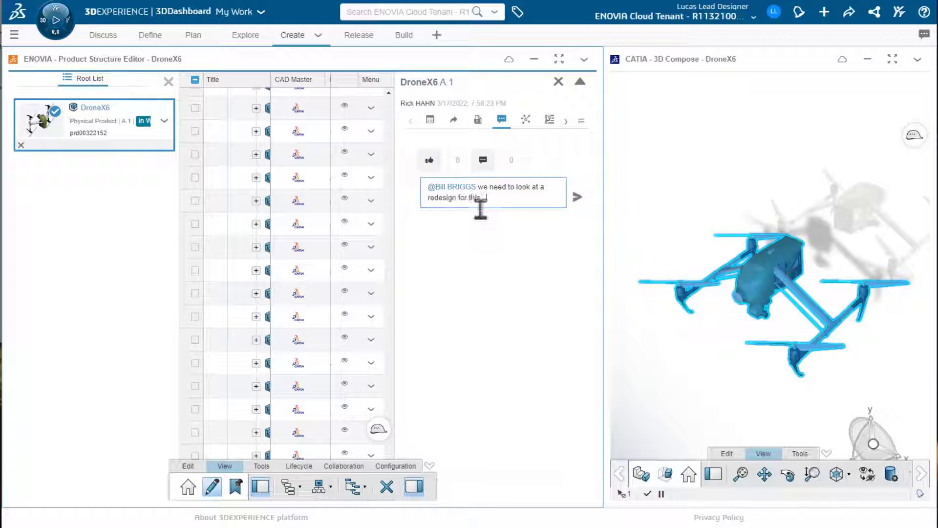
type("is")
key("shift+Return")
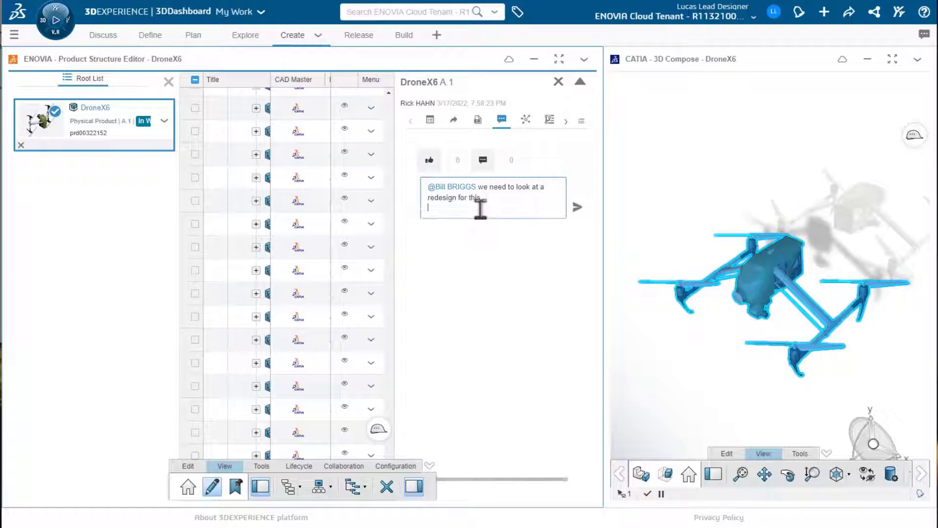
left_click(578, 208)
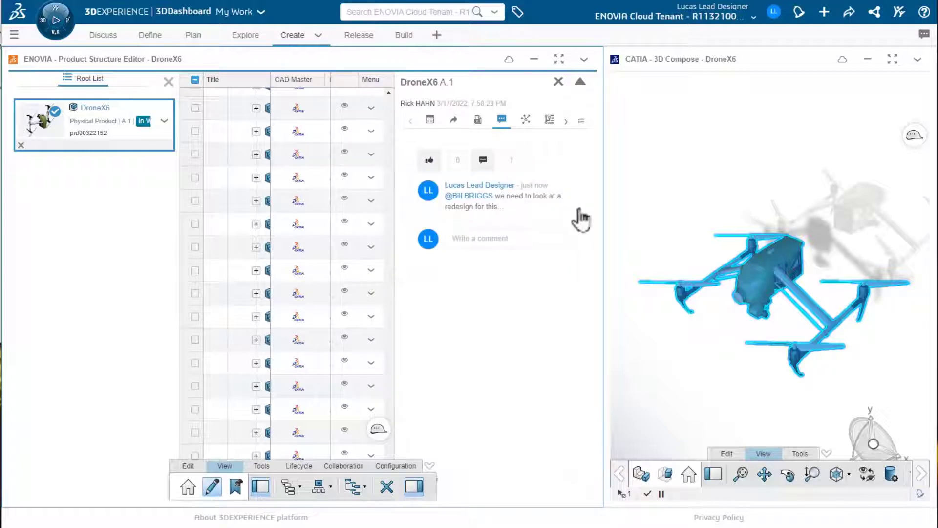
Add the Chassis from DroneX6's Relations to the root list and open Product Structure Relations full-size
left_click(527, 122)
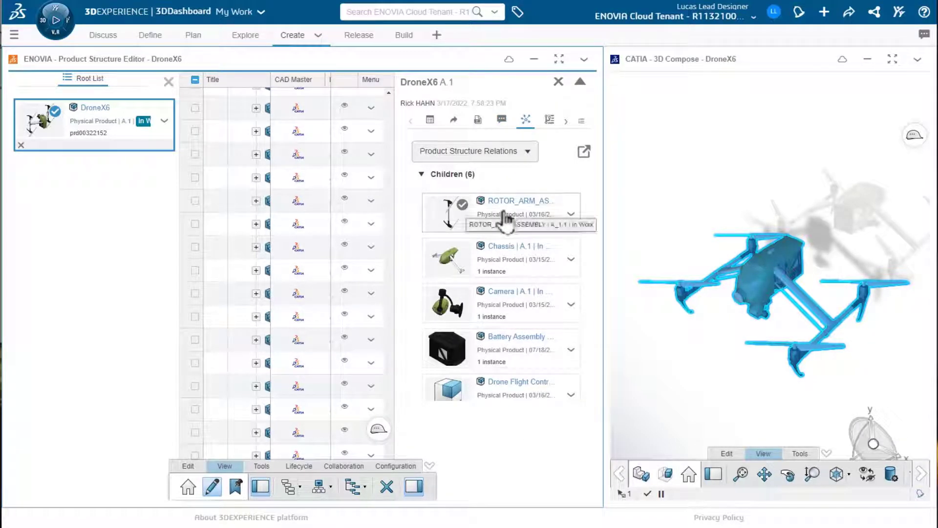
left_click_drag(508, 248, 83, 211)
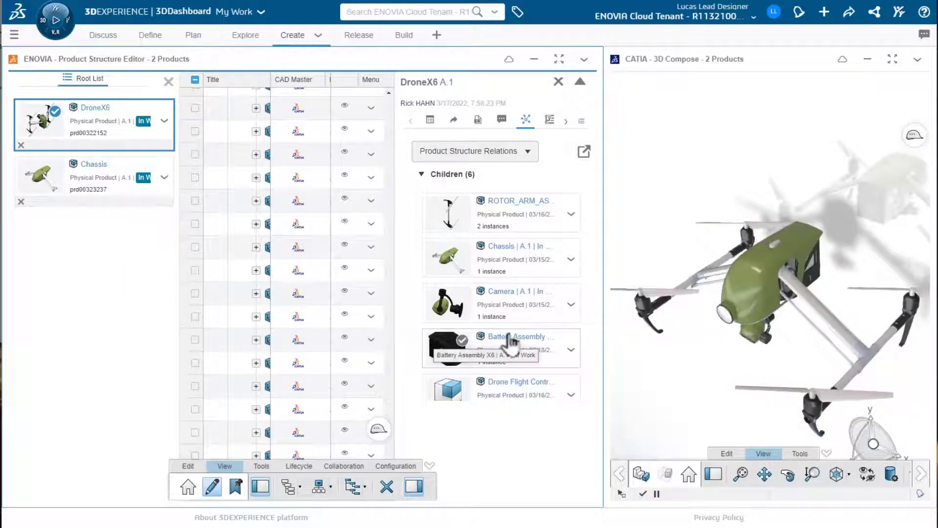
left_click(584, 152)
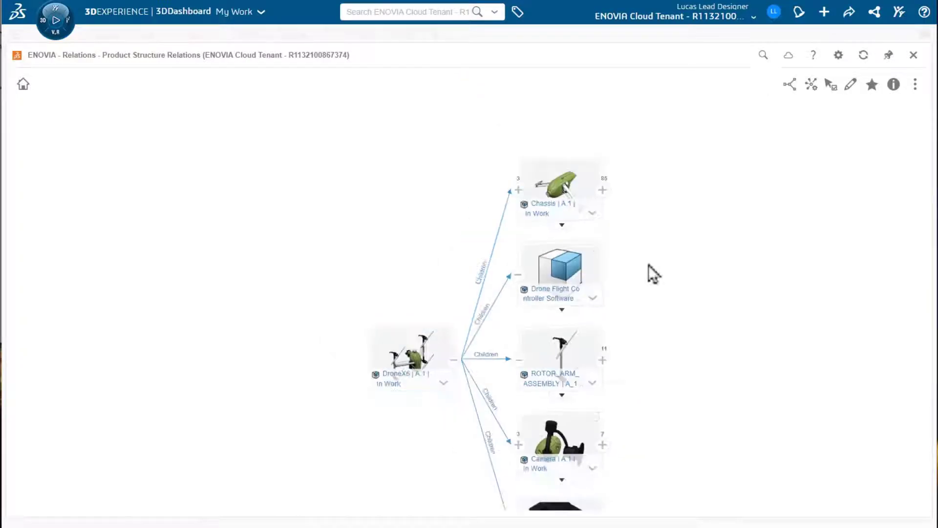
Load the Camera node from the relations graph into Product Structure Explore and orbit its 3D model
left_click_drag(649, 265, 622, 189)
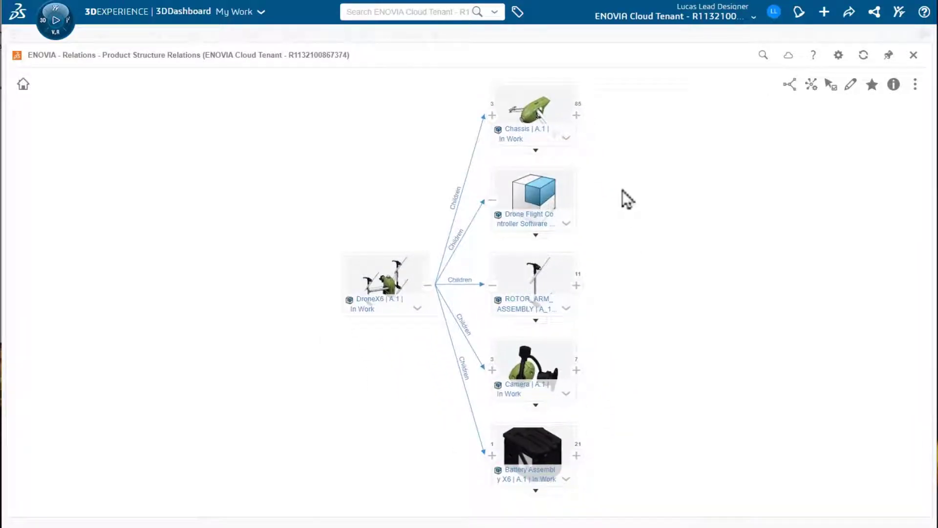
left_click_drag(532, 366, 72, 219)
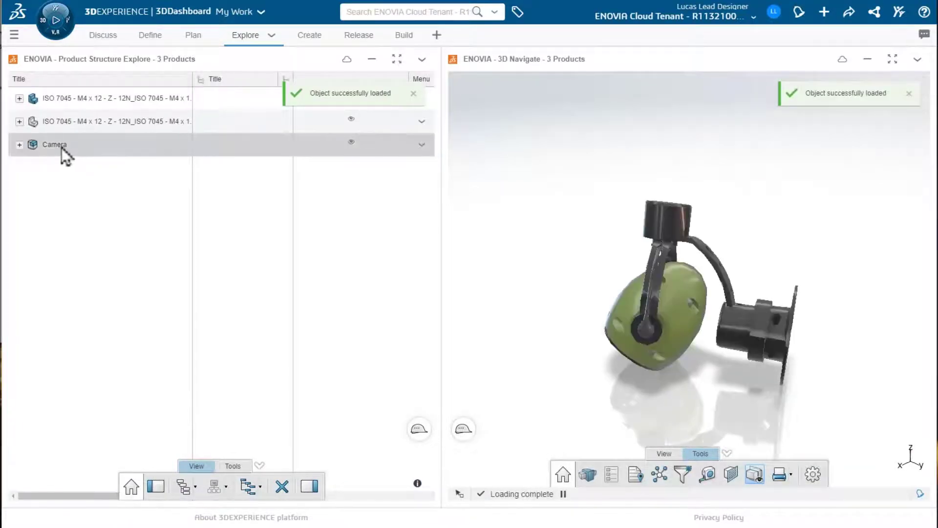
left_click_drag(542, 273, 836, 320)
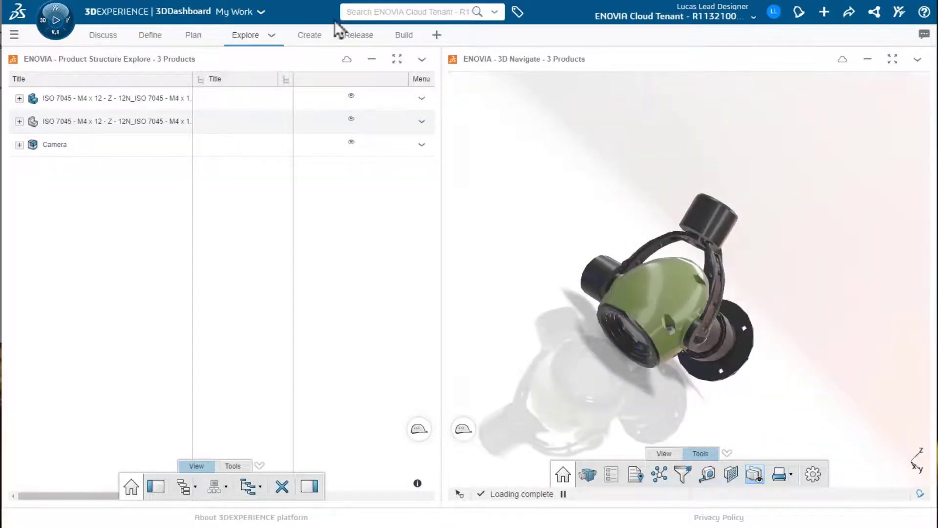
Return to the DroneX6 structure editor and show the Revisions section of its information panel
left_click(305, 38)
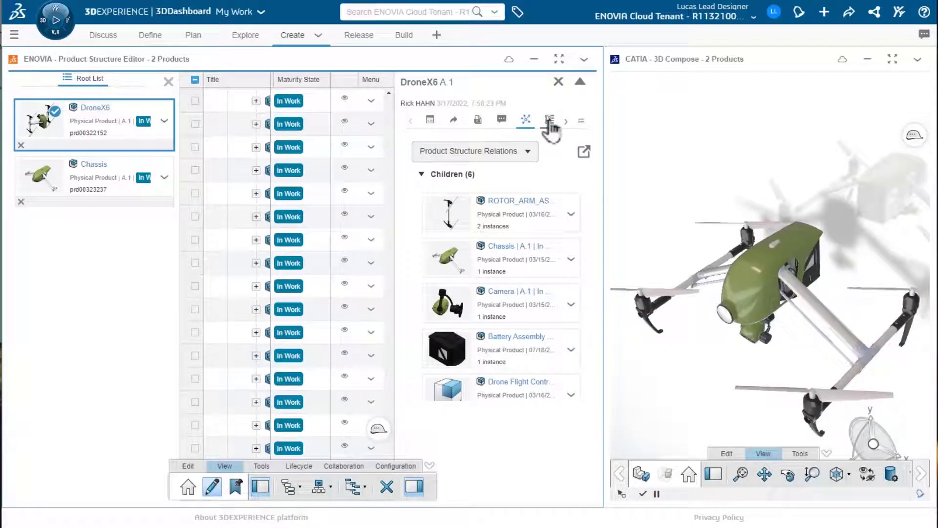
left_click(581, 122)
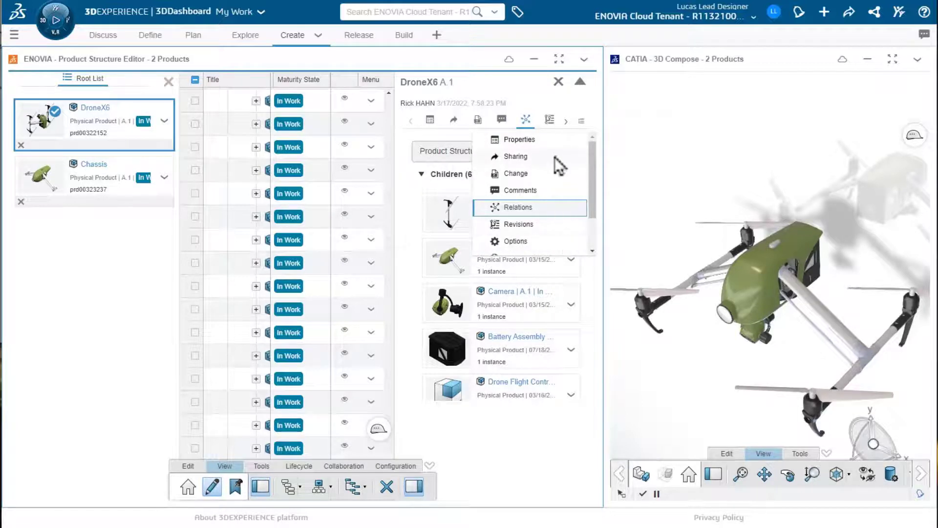
scroll(555, 157, "down", 2)
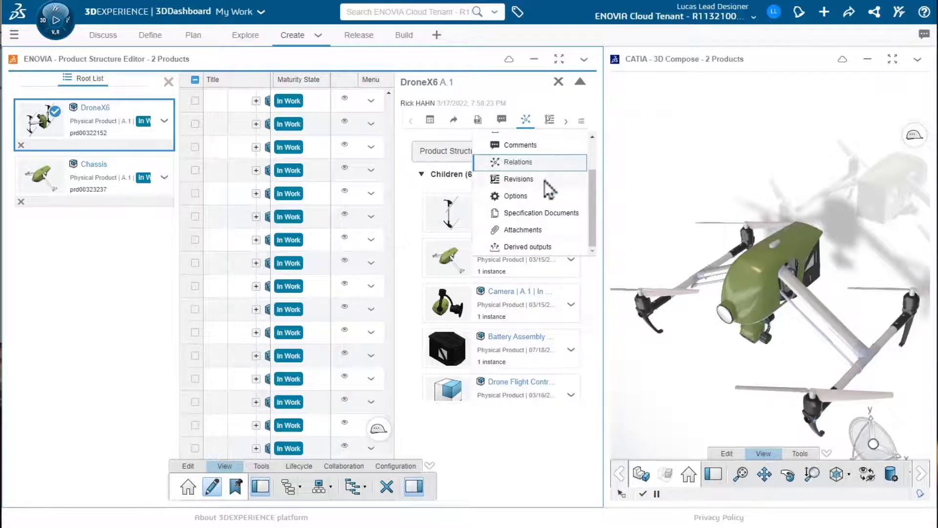
left_click(545, 180)
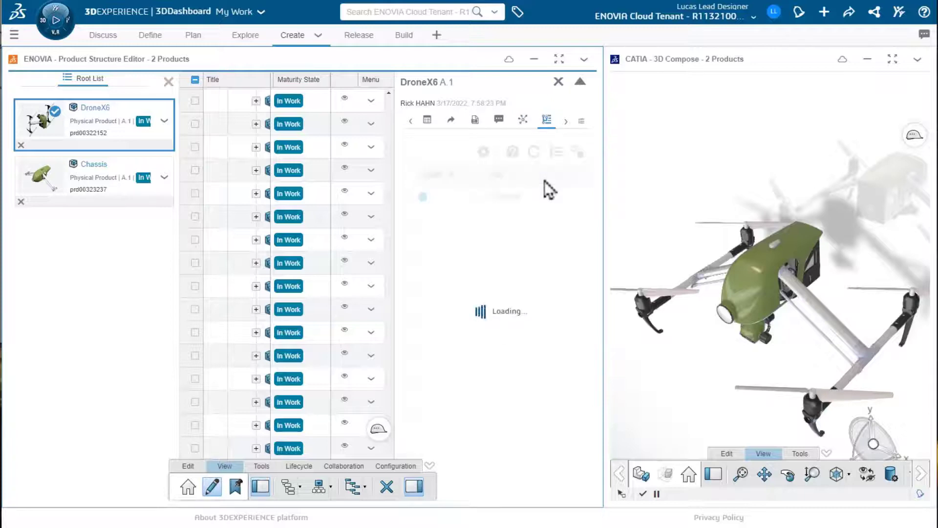
Select Tilt motor axis holder A.1 in the structure and start a New Branch from its revision
double_click(422, 59)
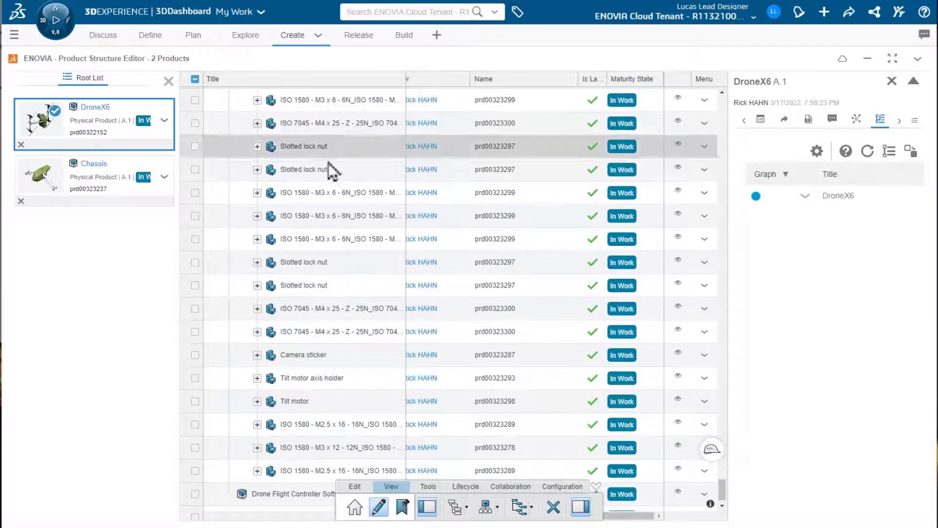
left_click(335, 171)
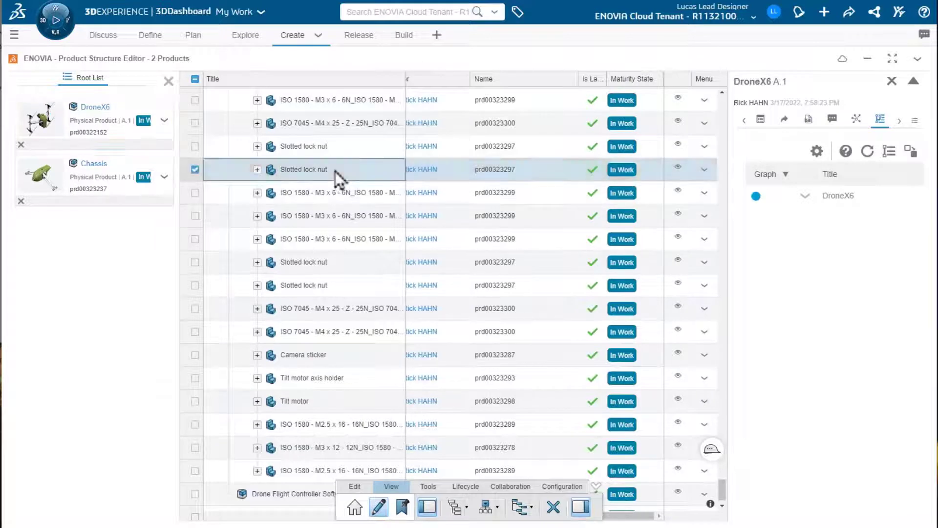
left_click(328, 286)
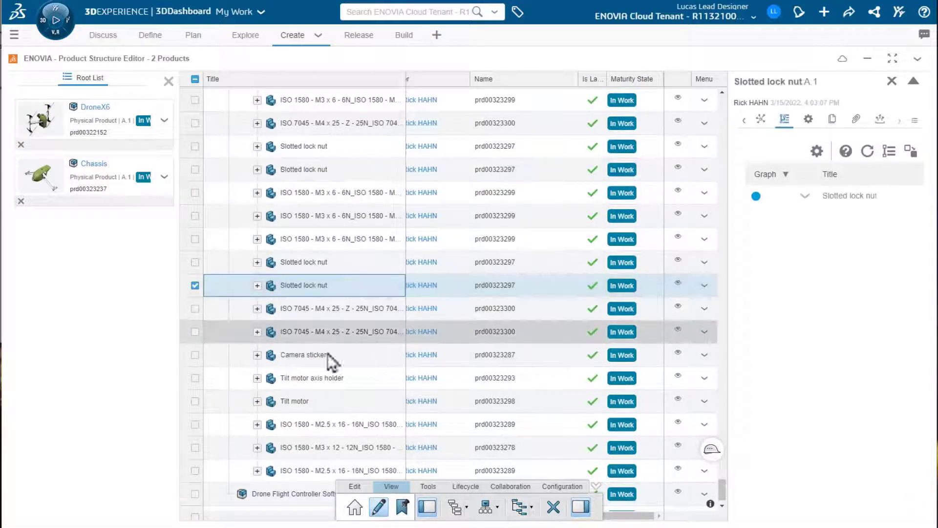
left_click(324, 381)
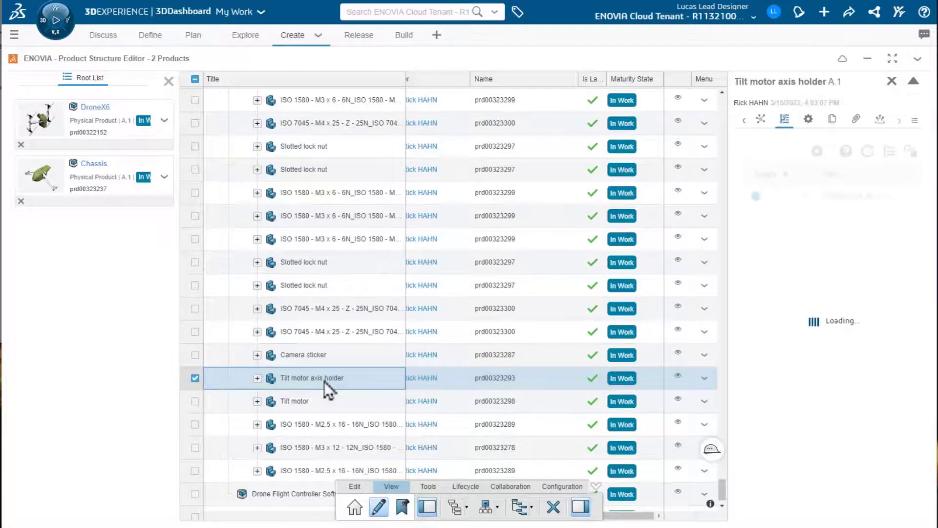
left_click(804, 196)
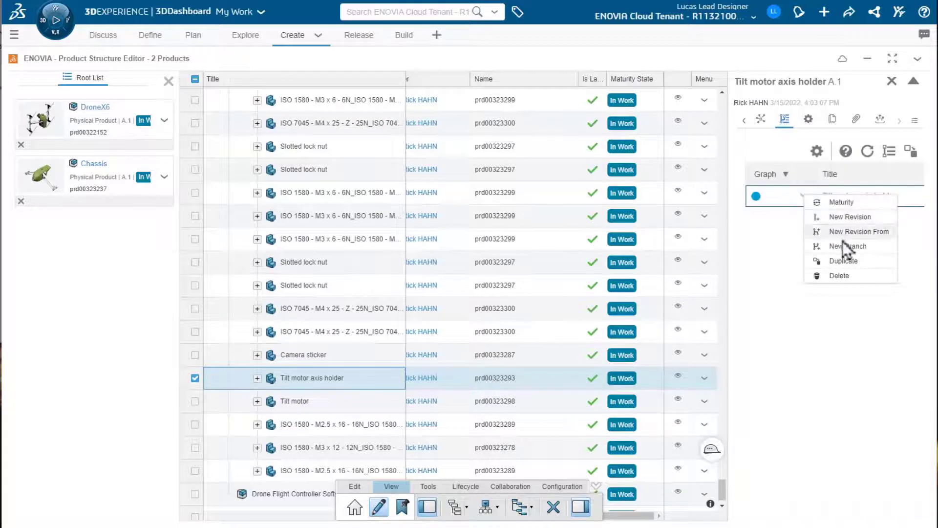
left_click(858, 247)
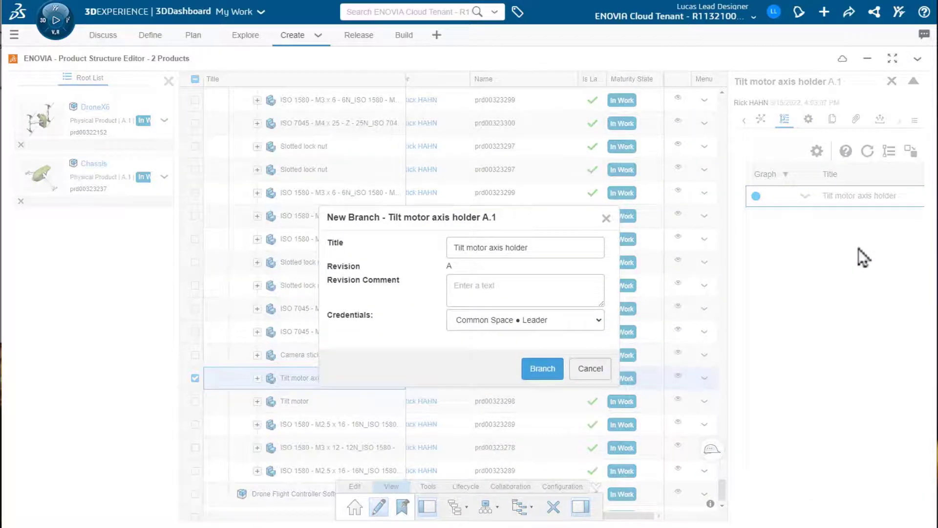
Branch Tilt motor axis holder with comment 'Design study for more flexible mou', then open the new branch
left_click(504, 287)
type("Des")
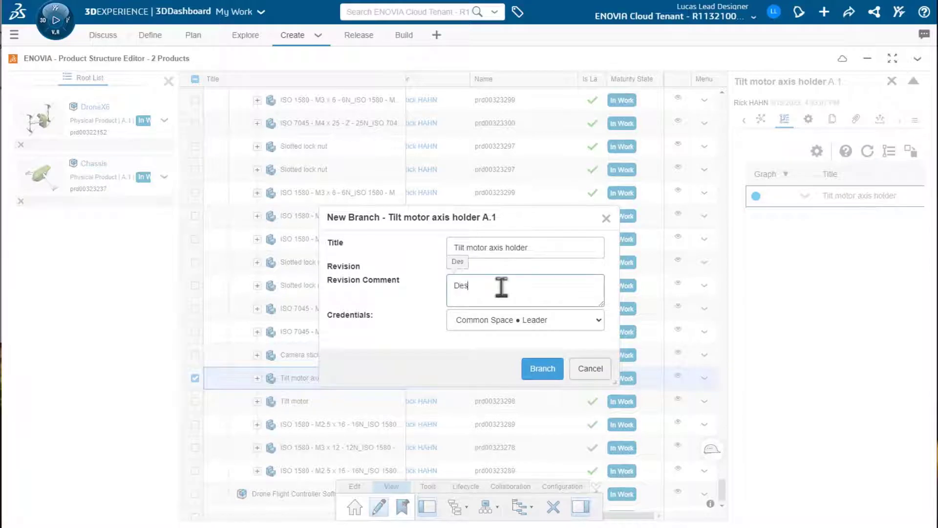
type("ign study for ")
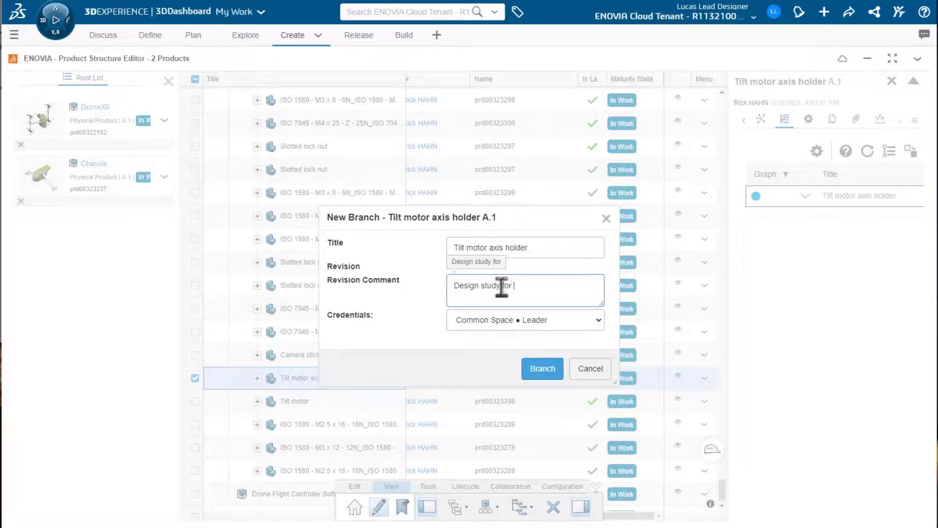
type("more flexible mount.")
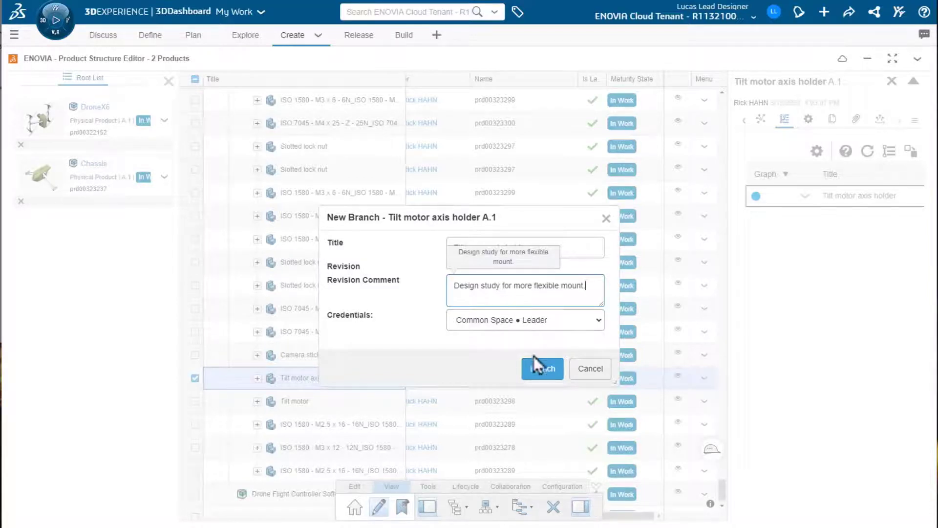
left_click(537, 368)
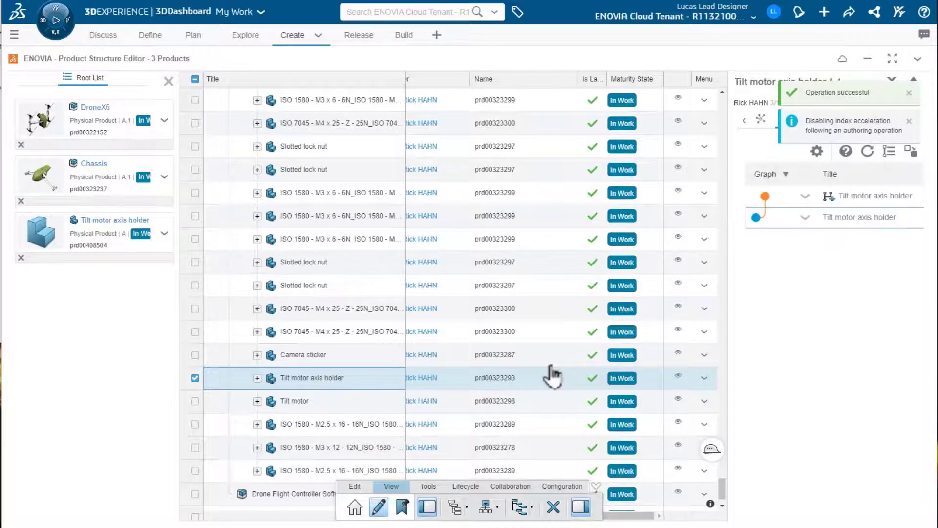
left_click(97, 237)
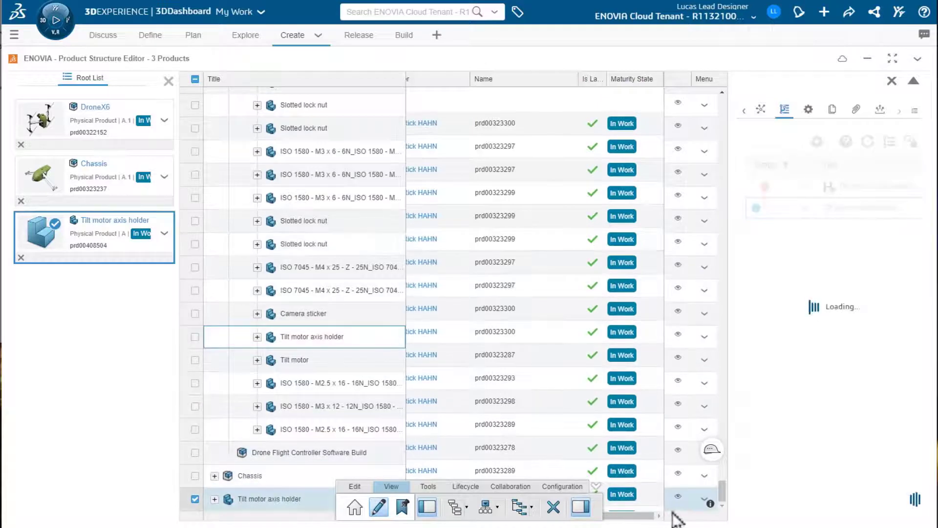
mouse_move(707, 506)
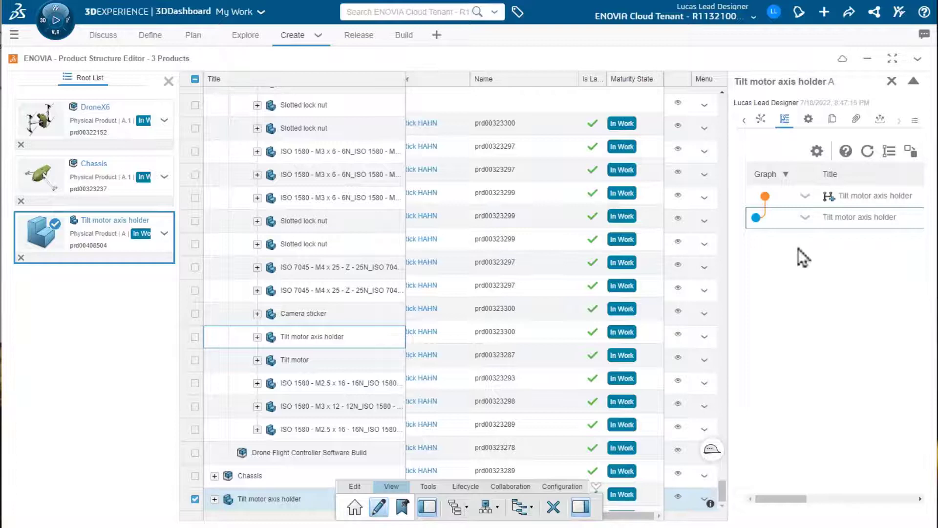
Rerun the recent 'spec' search and attach SRC Spec.pdf to Tilt motor axis holder A's Documents
left_click(832, 119)
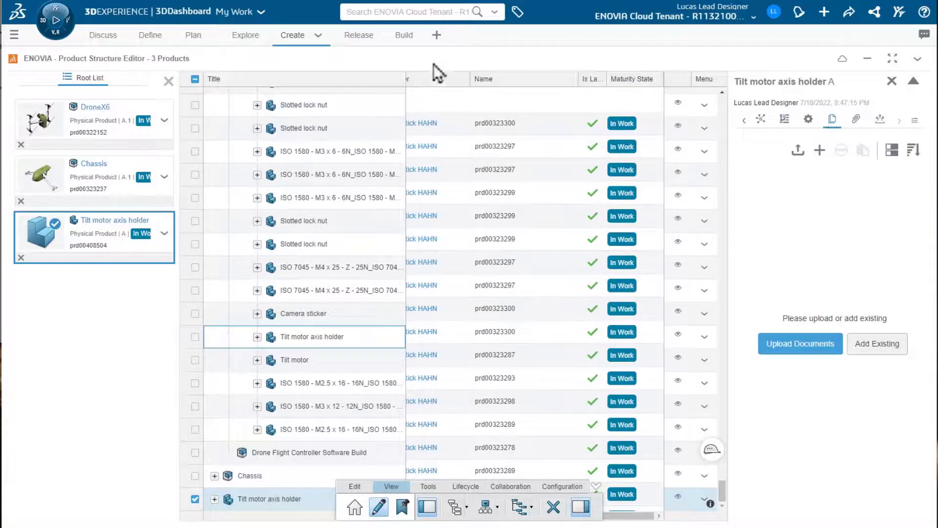
left_click(404, 13)
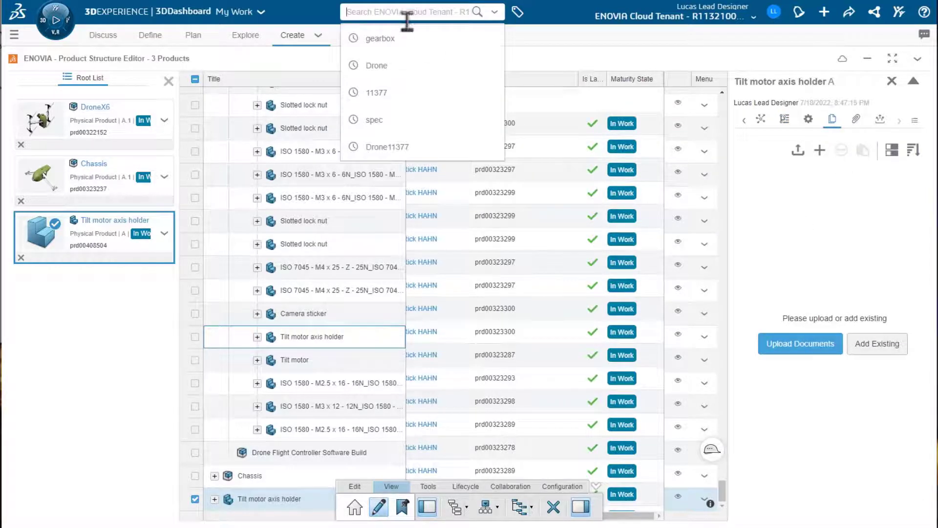
left_click(387, 121)
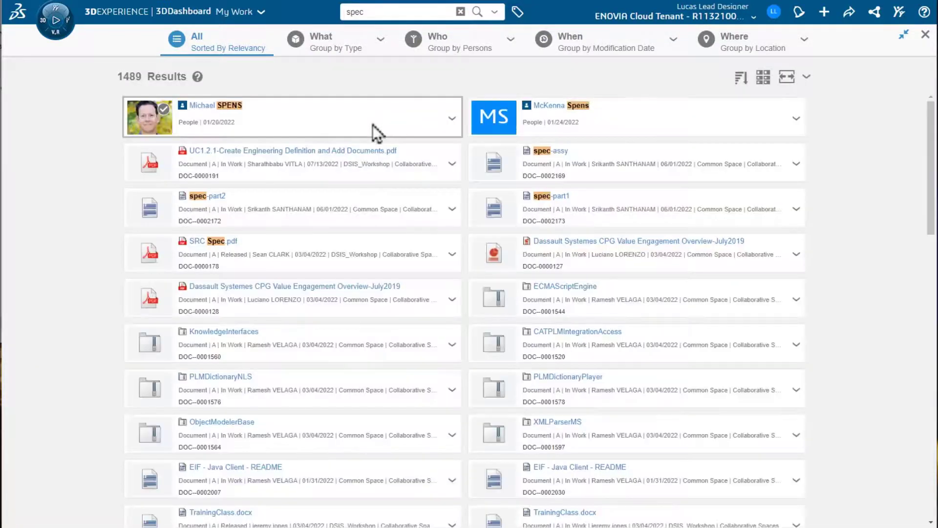
left_click_drag(263, 245, 811, 214)
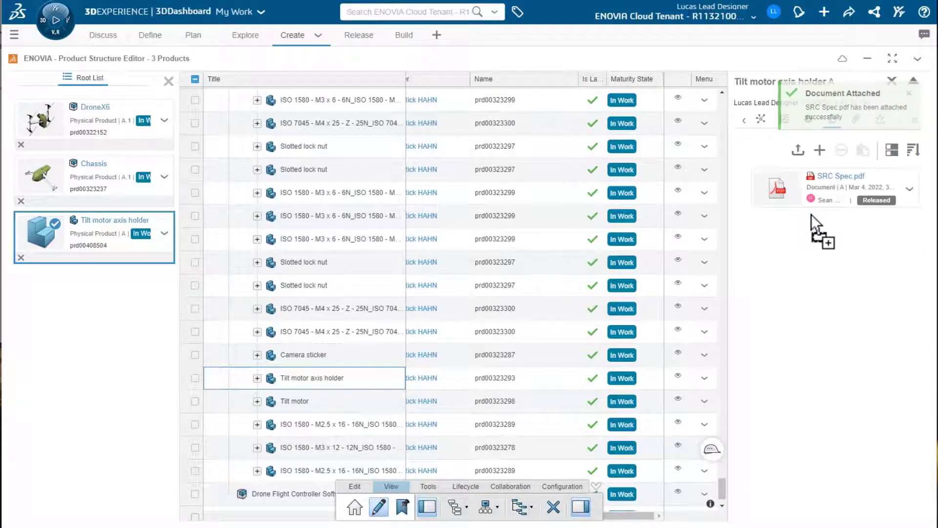
Generate STEP and XCADPivot derived outputs for Tilt motor axis holder A
left_click(856, 120)
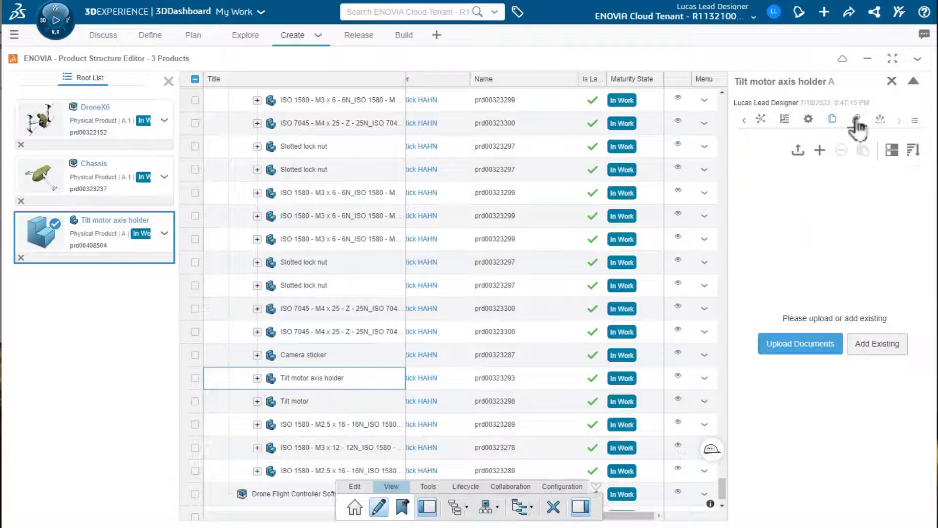
left_click(882, 122)
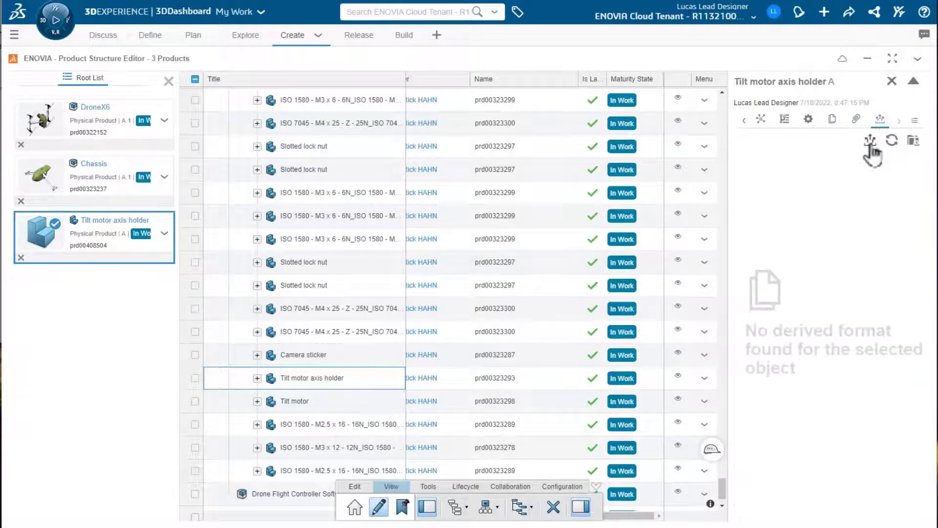
left_click(870, 143)
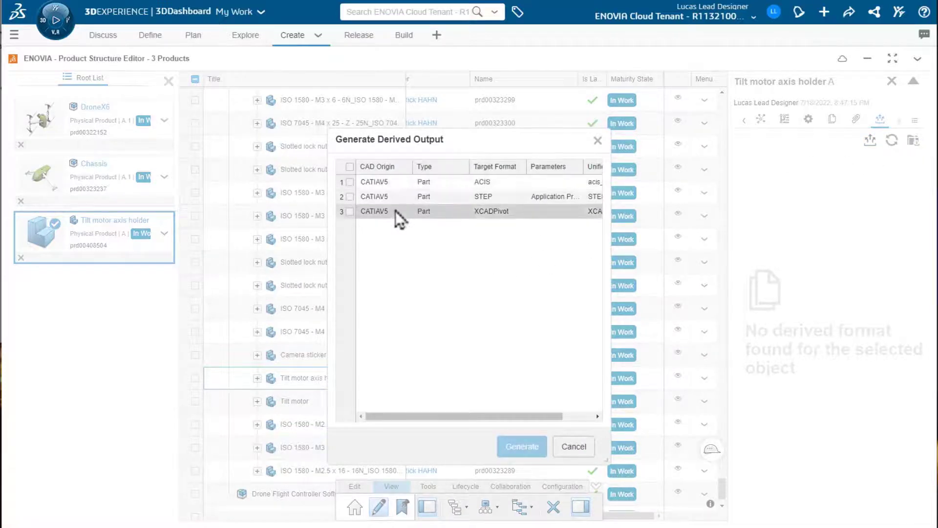
left_click(395, 199)
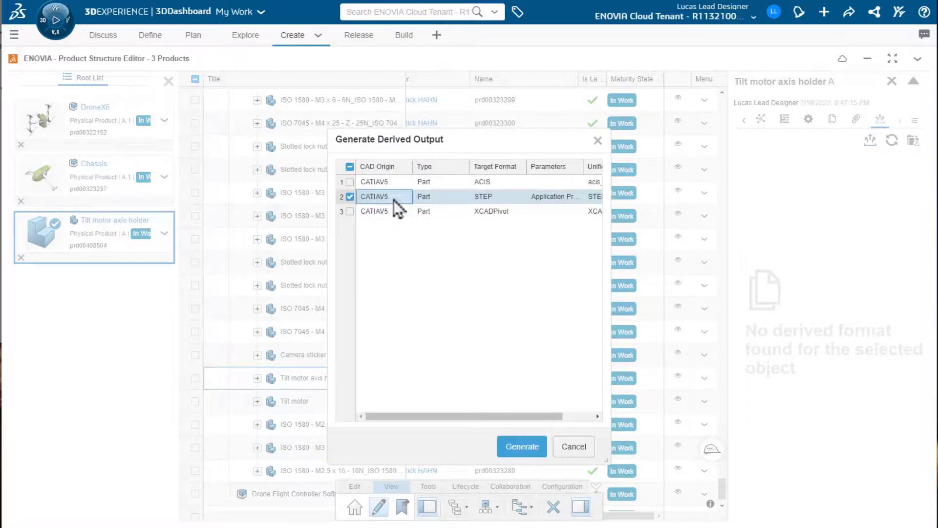
left_click(385, 210)
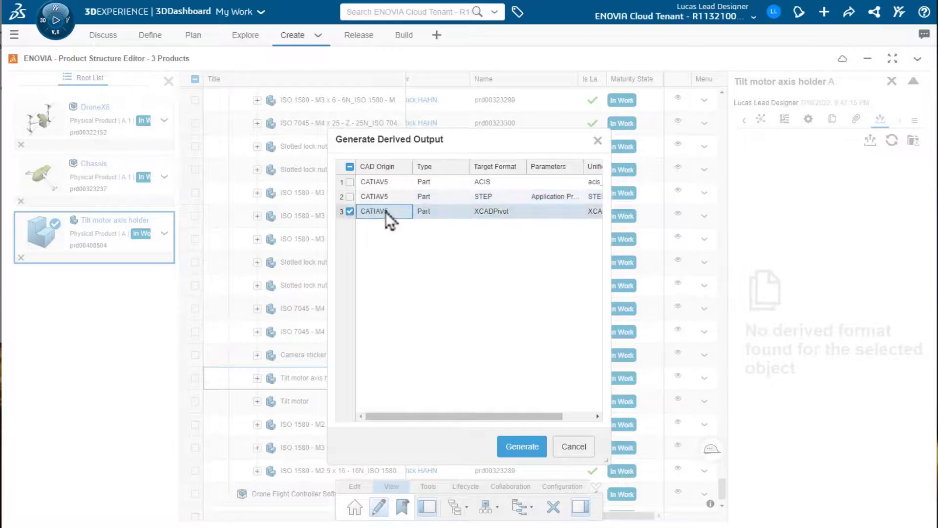
left_click(350, 197)
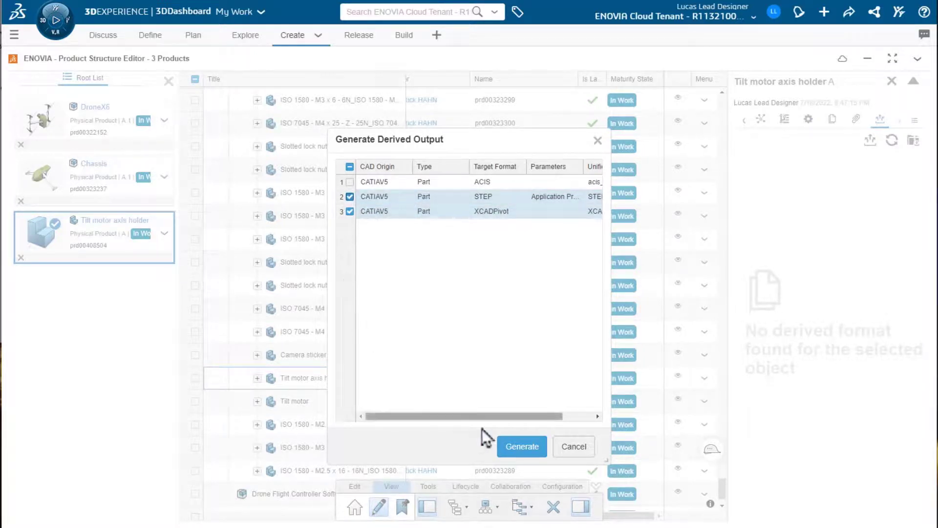
left_click(513, 447)
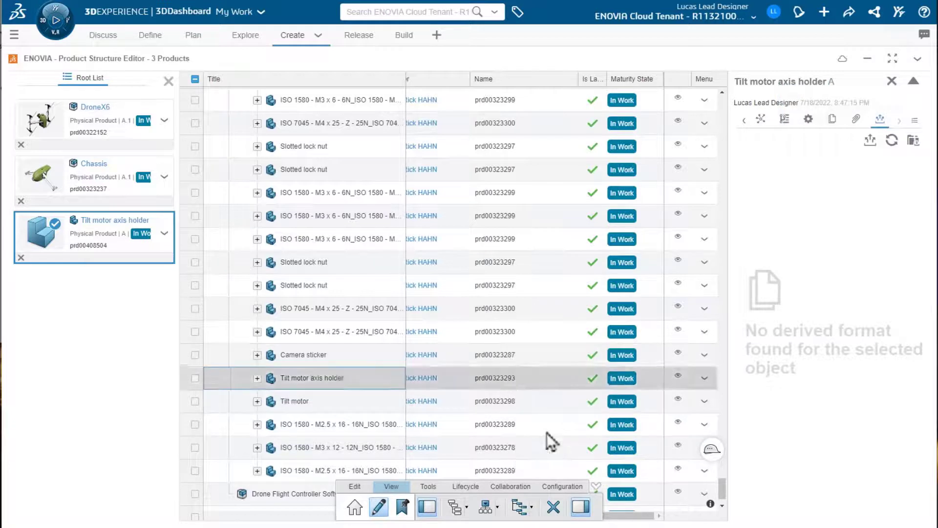
Refresh the Derived Outputs list to show the pending STEP and XCADPivot jobs
left_click(892, 142)
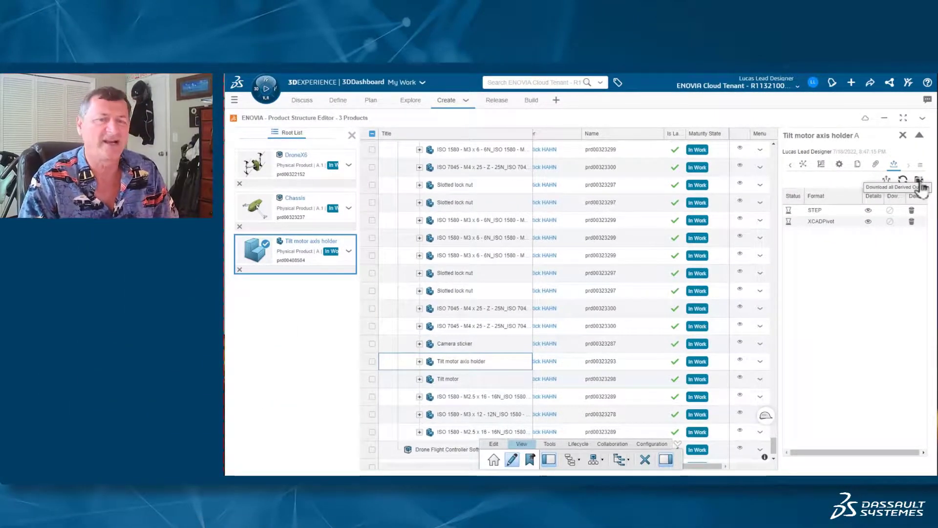
Close the Tilt motor axis holder A information panel, leaving the structure beside CATIA 3D Compose
left_click(903, 136)
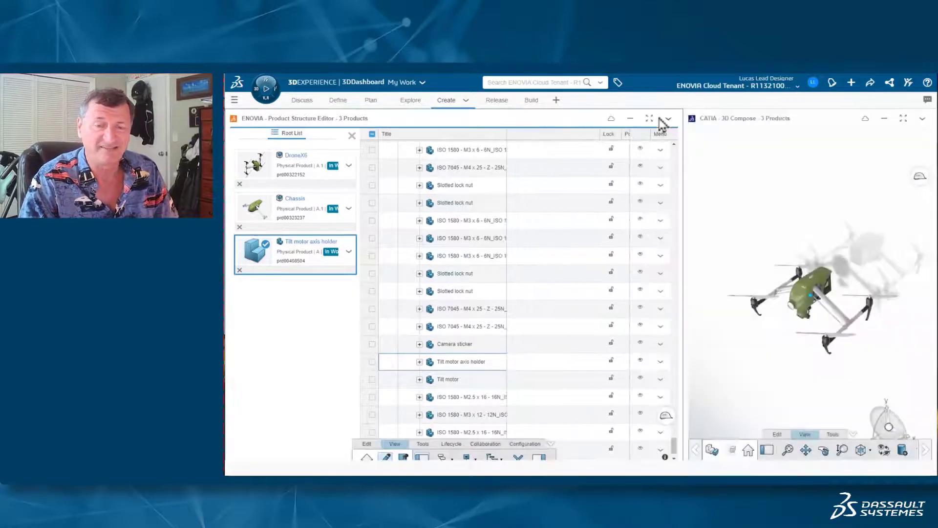